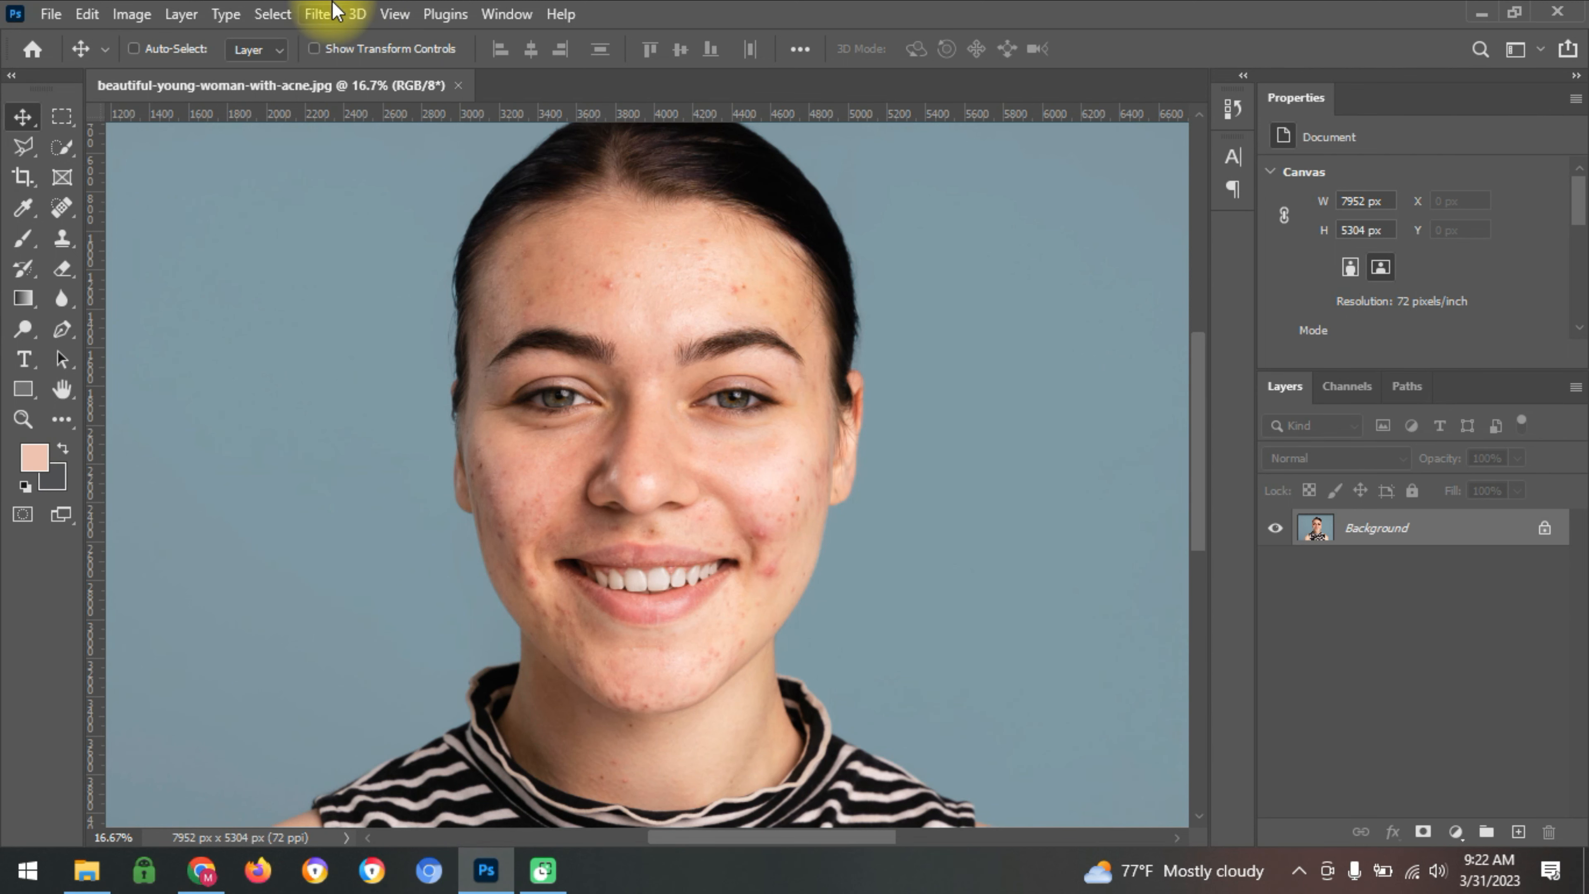
pyautogui.click(321, 14)
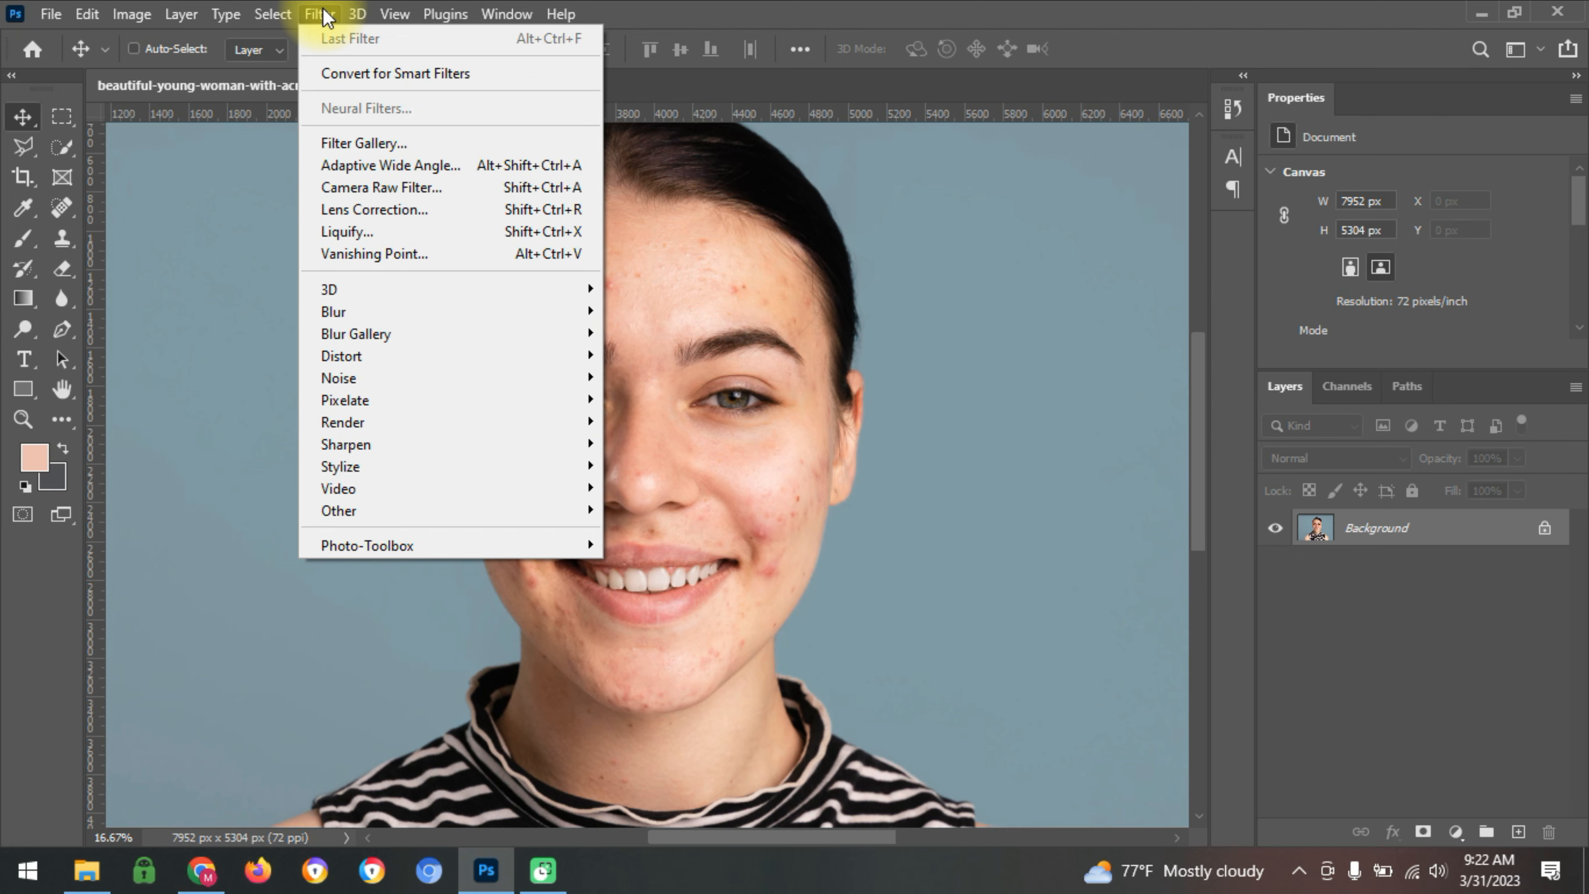
pyautogui.click(624, 10)
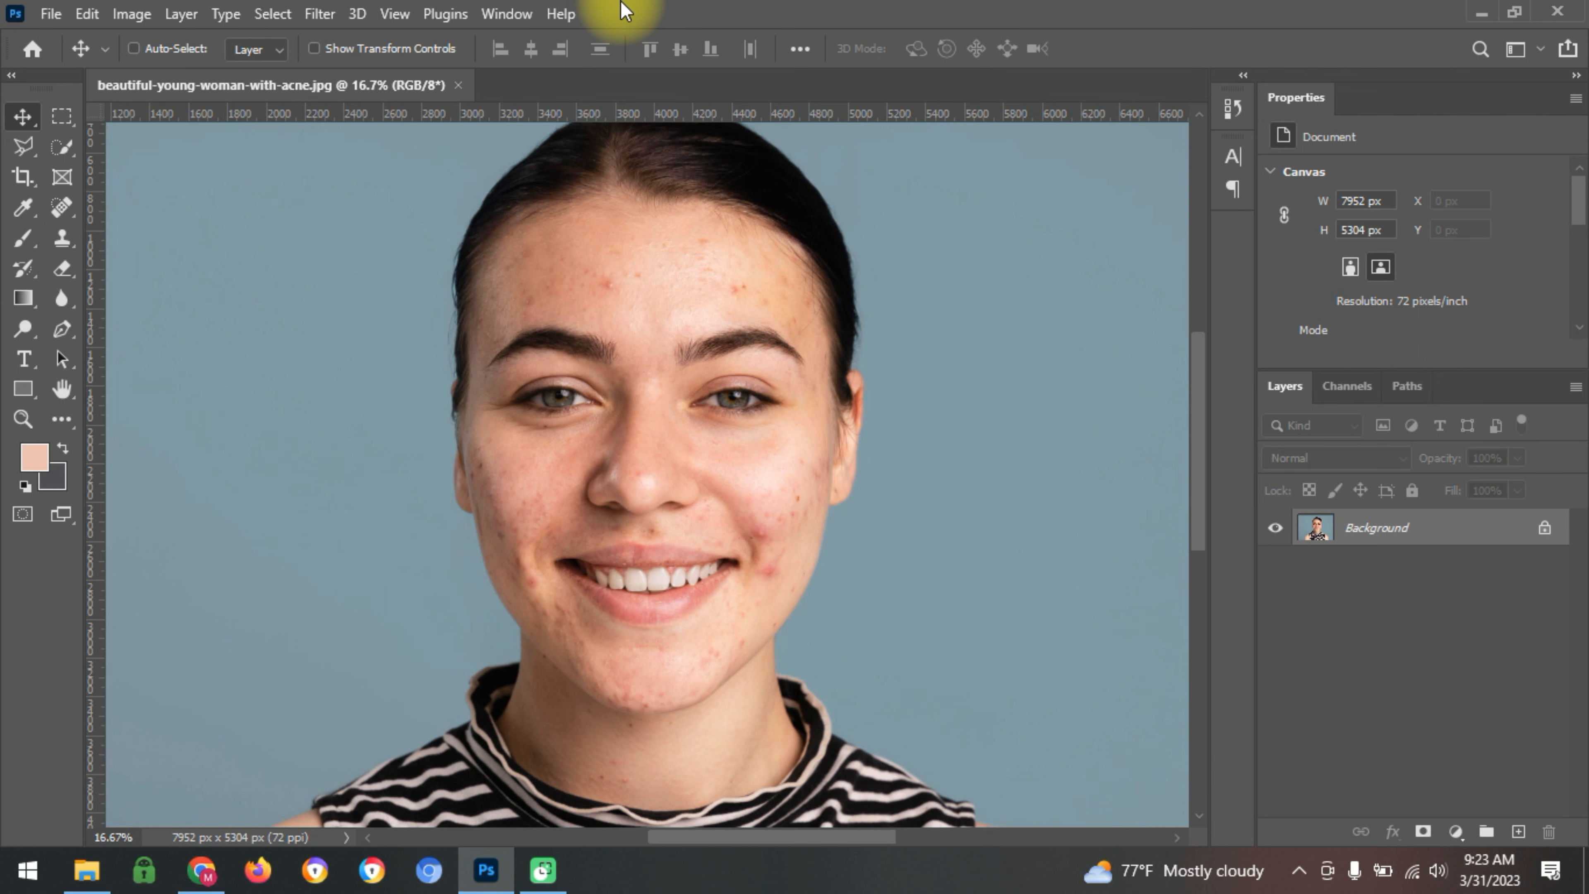
# - Duplicate the Background layer and choose the Spot Healing Brush Tool for retouching the copy
pyautogui.click(61, 207)
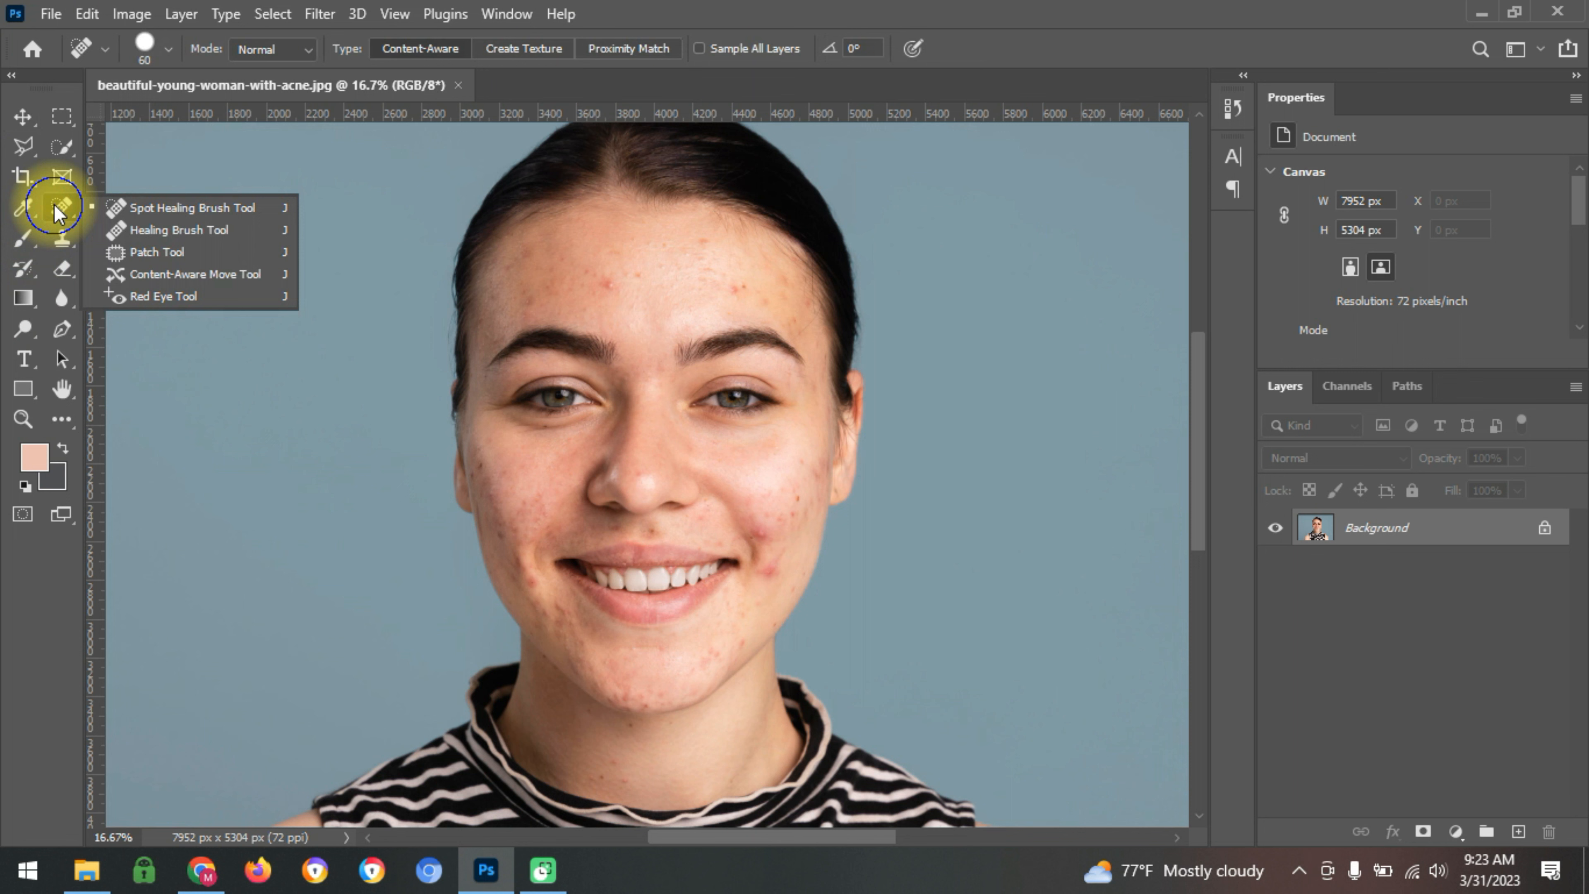
pyautogui.click(165, 208)
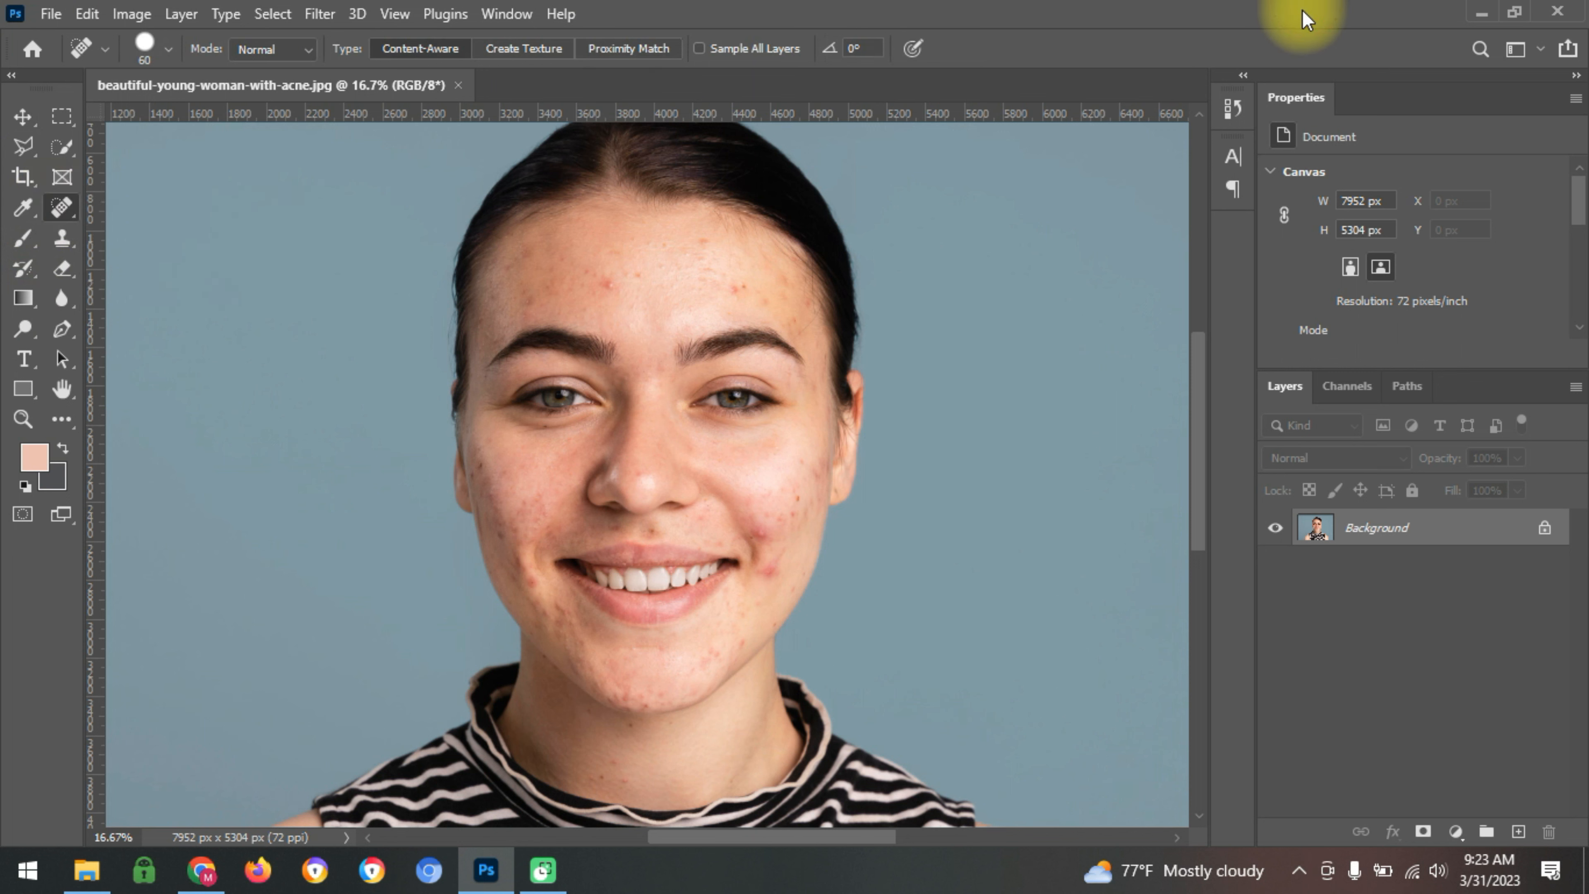
pyautogui.hotkey('ctrl', 'j')
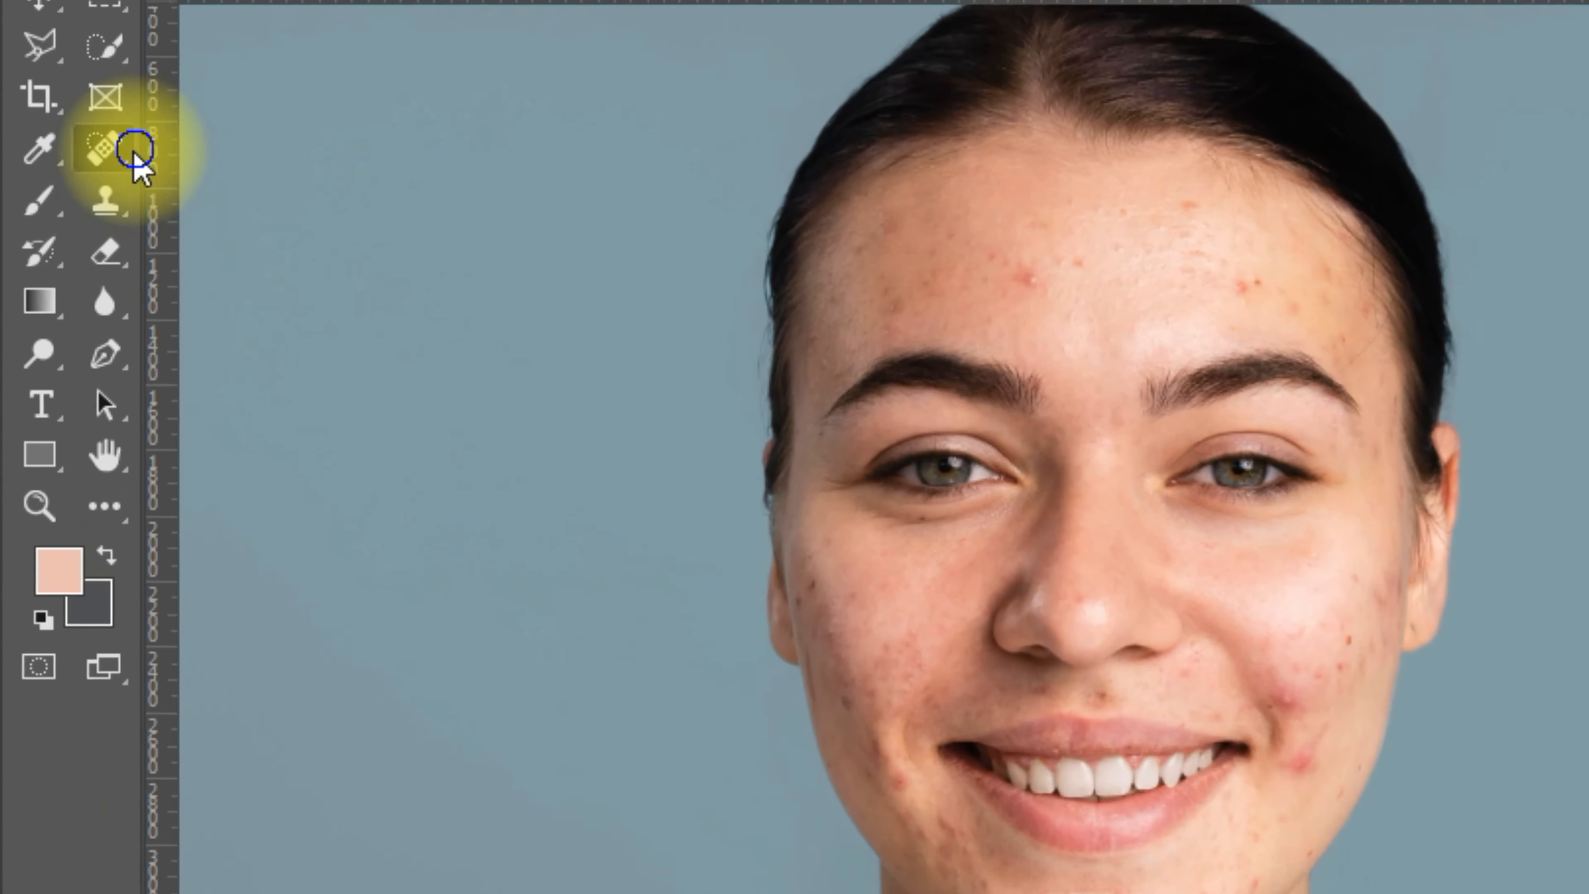
pyautogui.rightClick(70, 209)
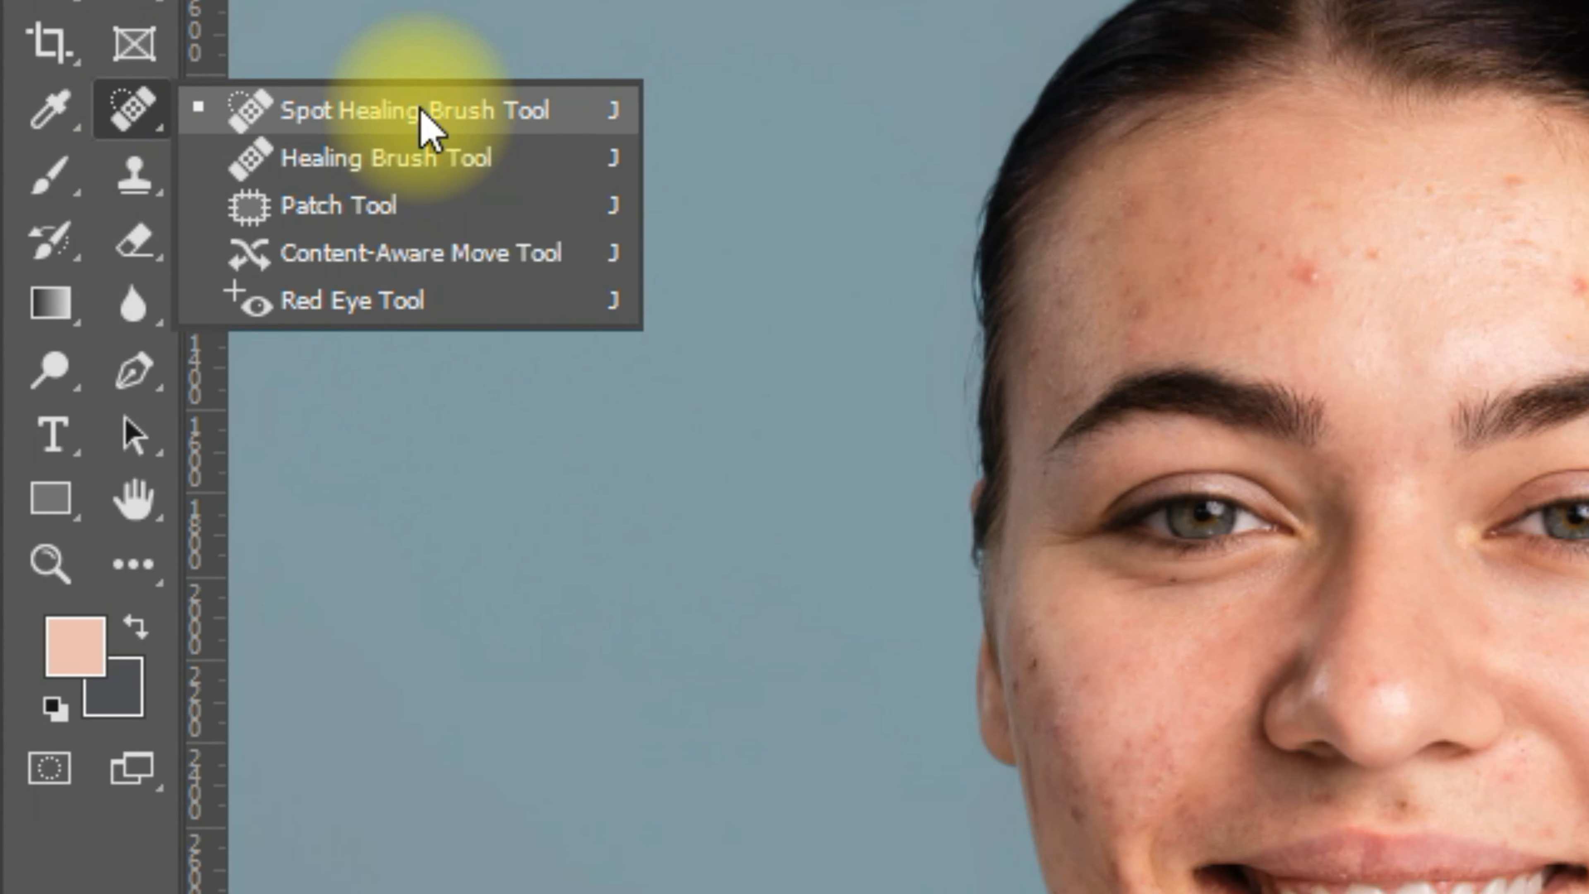
pyautogui.click(422, 112)
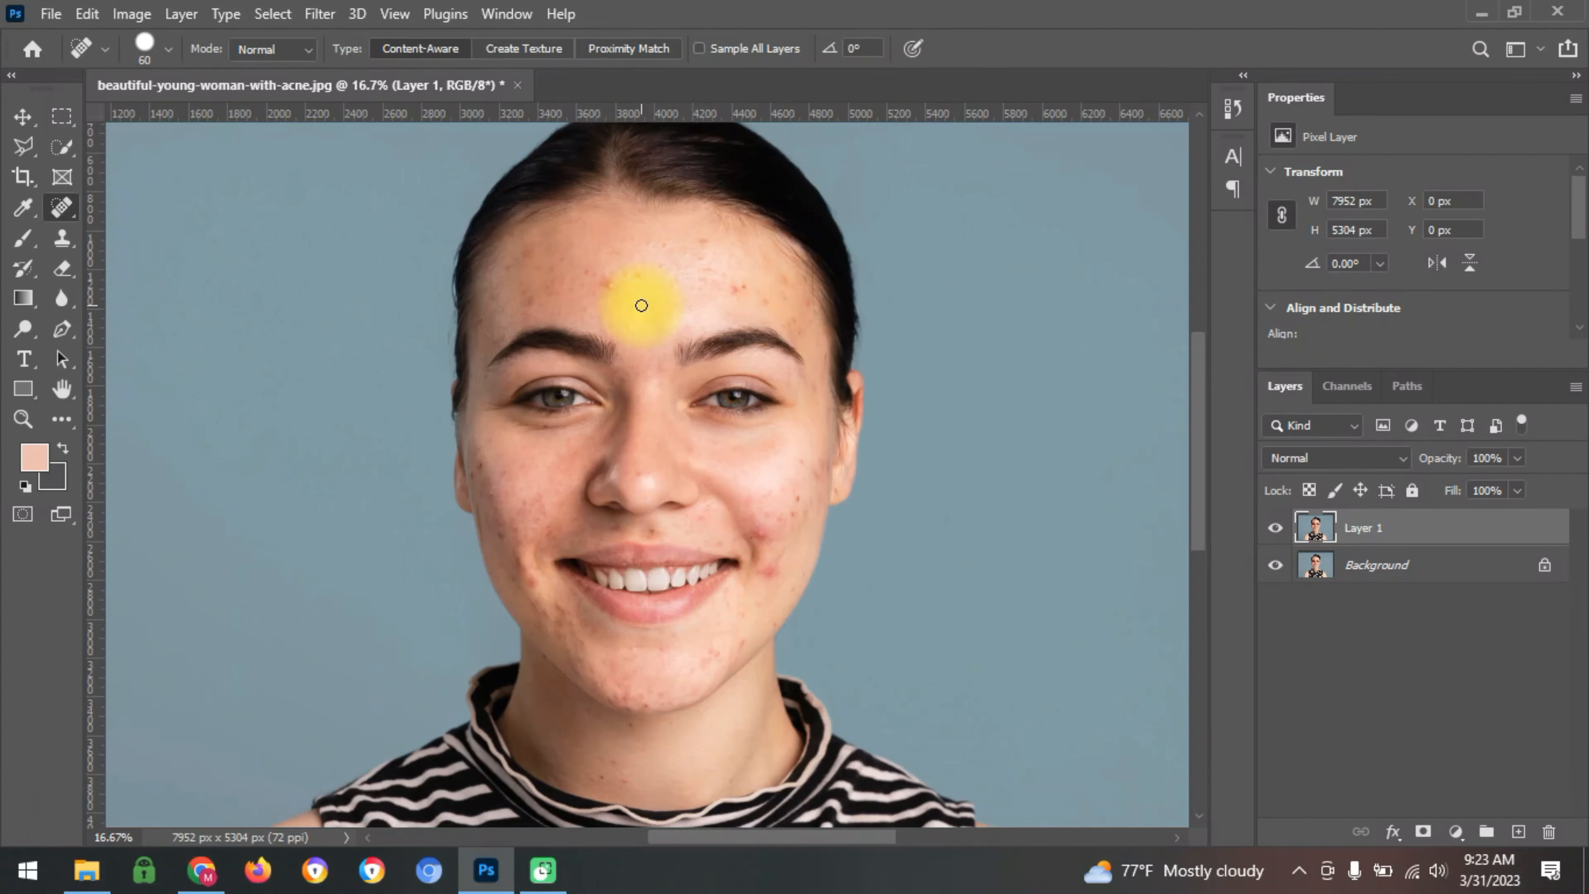
# - Heal the most visible blemishes on the forehead with a 100 px Spot Healing Brush
pyautogui.press(']')
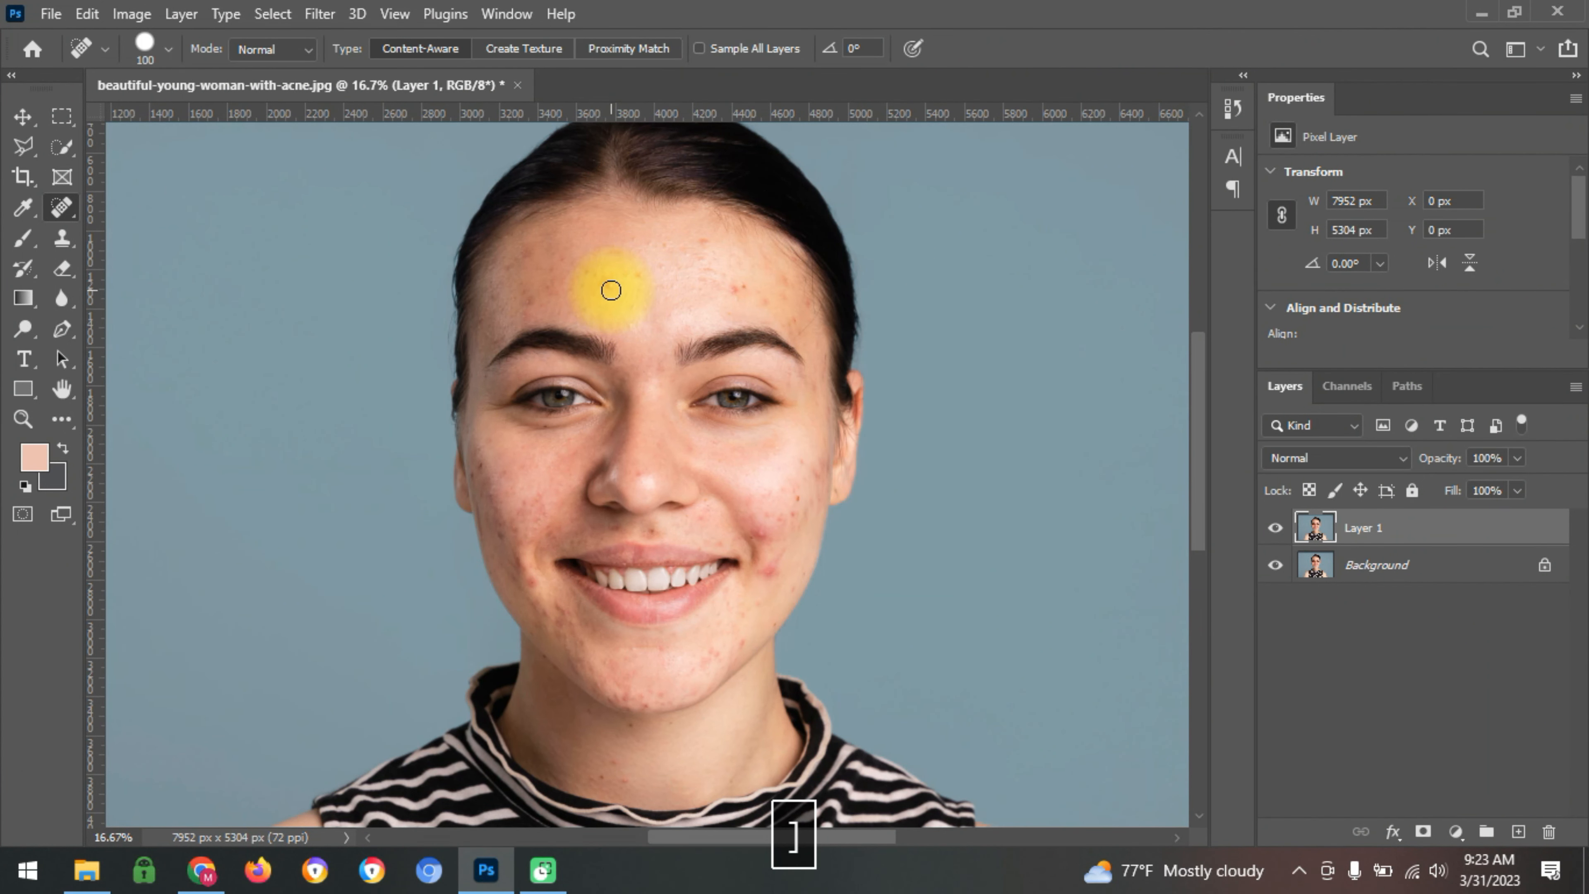
pyautogui.click(610, 283)
pyautogui.click(634, 274)
pyautogui.click(738, 291)
pyautogui.click(705, 236)
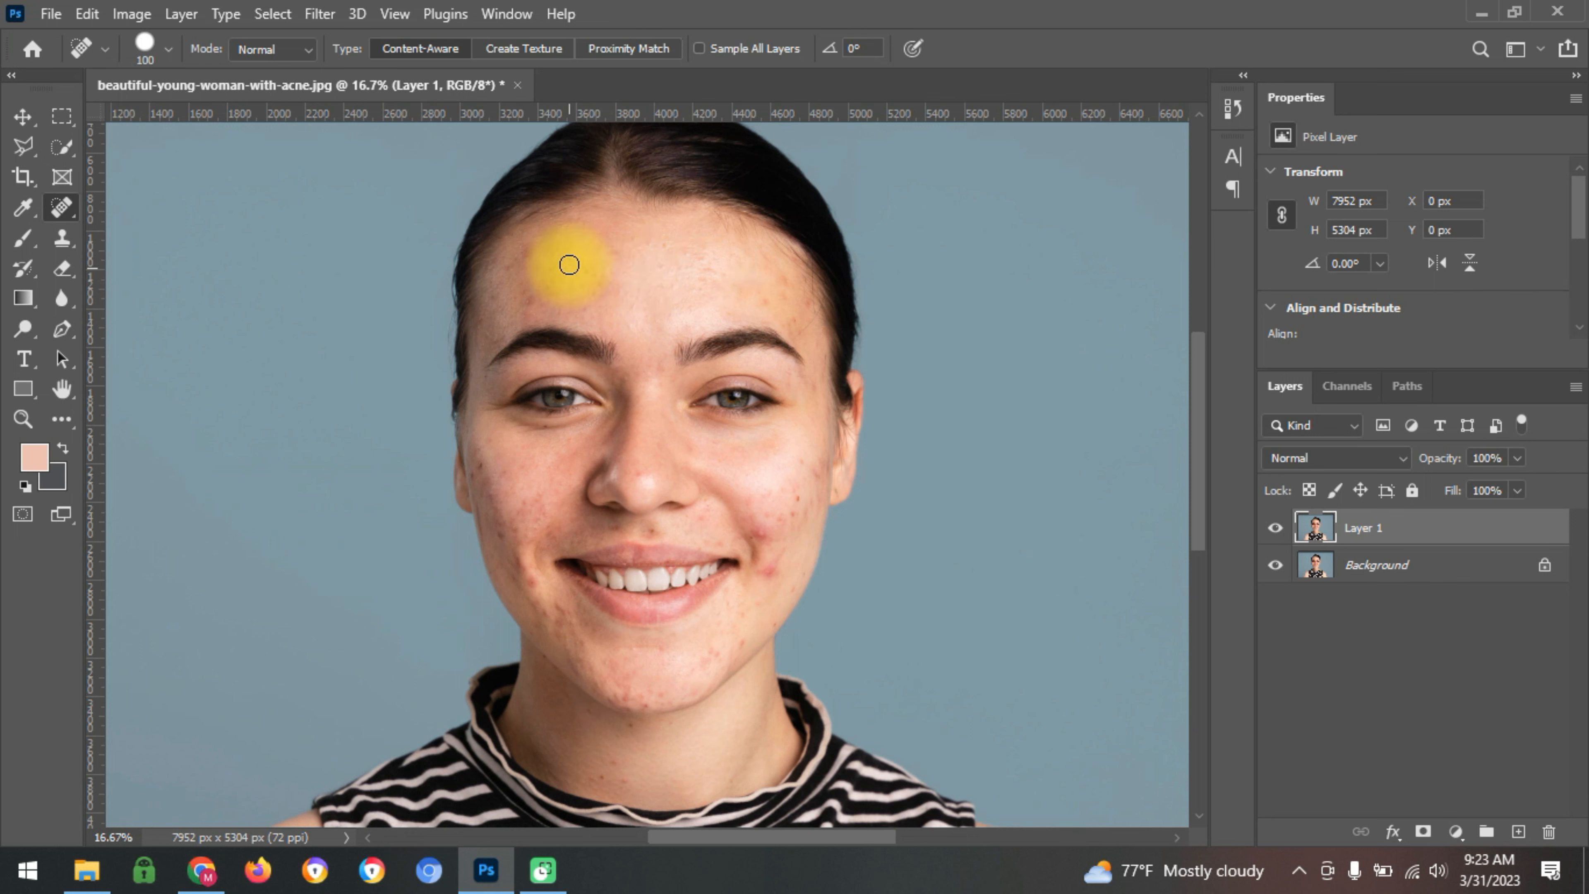
pyautogui.click(649, 245)
pyautogui.click(605, 282)
# - Heal the acne spots on both cheeks and along the chin and jaw with the Spot Healing Brush
pyautogui.click(479, 464)
pyautogui.click(478, 475)
pyautogui.click(525, 580)
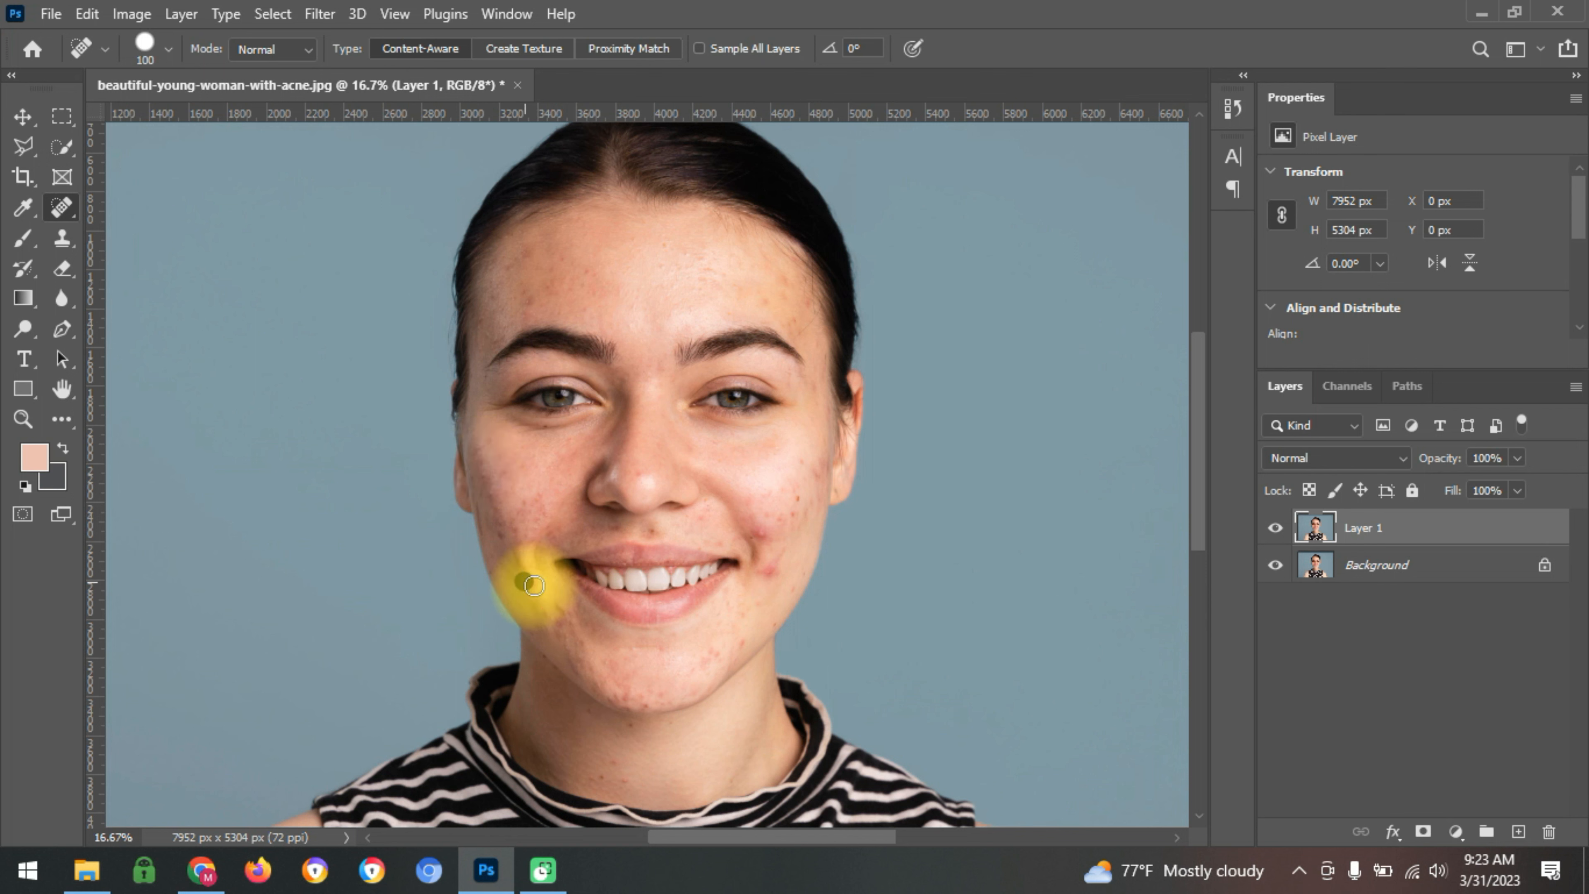
pyautogui.click(559, 629)
pyautogui.click(764, 531)
pyautogui.click(813, 510)
pyautogui.click(676, 704)
pyautogui.click(754, 640)
# - Heal the remaining spots between the eyebrows, on the upper forehead and at the woman's left temple
pyautogui.click(643, 376)
pyautogui.click(657, 259)
pyautogui.click(776, 257)
pyautogui.click(813, 344)
pyautogui.click(804, 310)
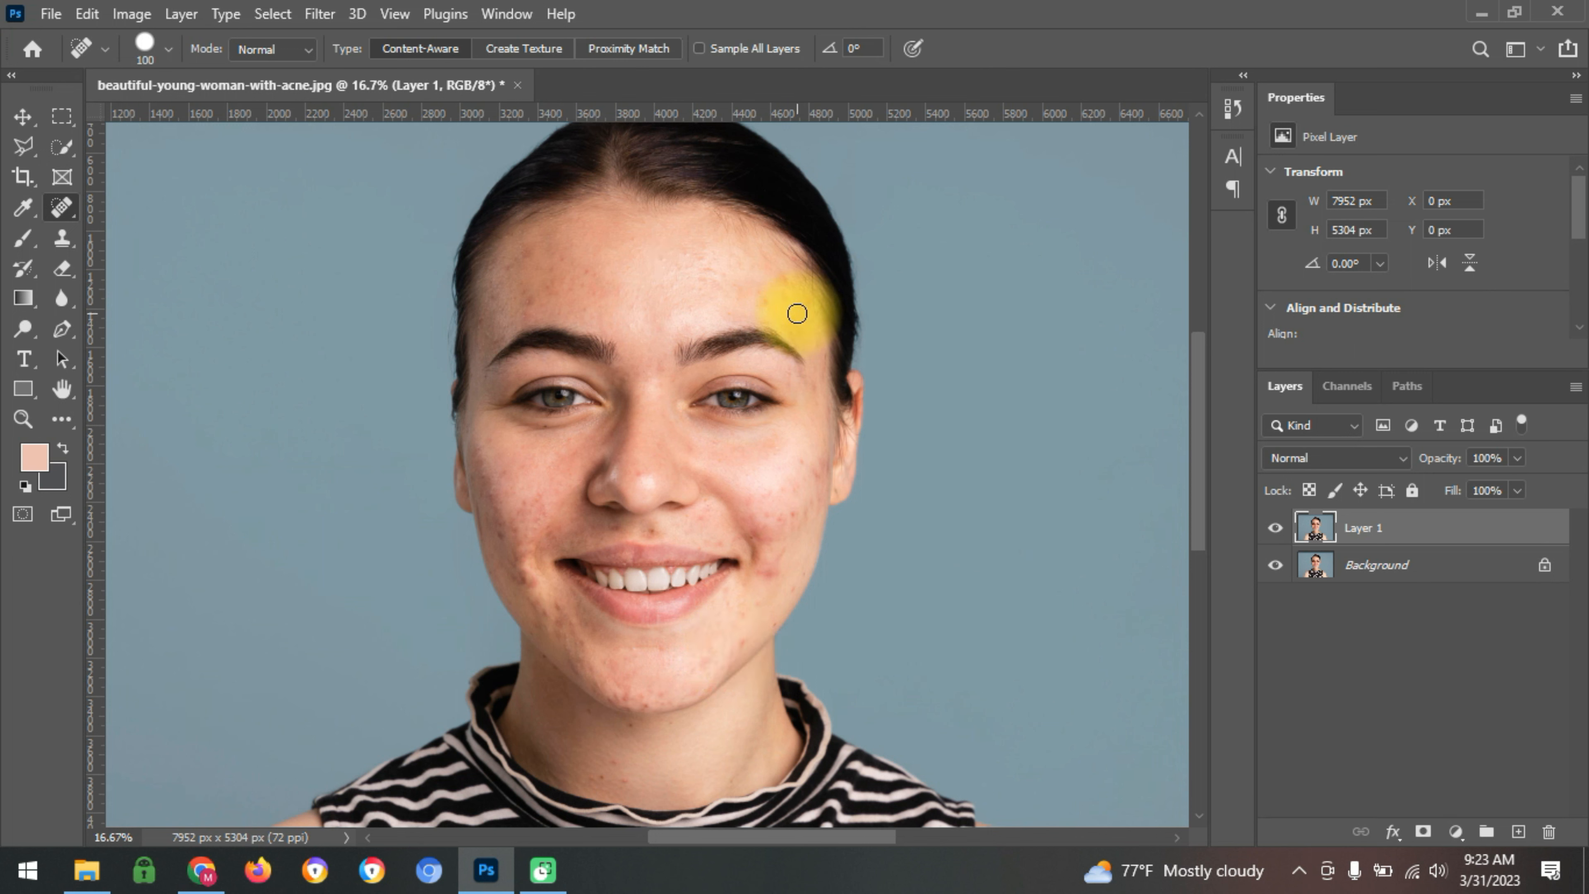
pyautogui.click(801, 296)
pyautogui.click(778, 273)
# - Heal the blemishes below the woman's left eye and across her left cheek
pyautogui.click(785, 407)
pyautogui.click(757, 504)
pyautogui.click(794, 506)
pyautogui.click(810, 479)
pyautogui.click(779, 550)
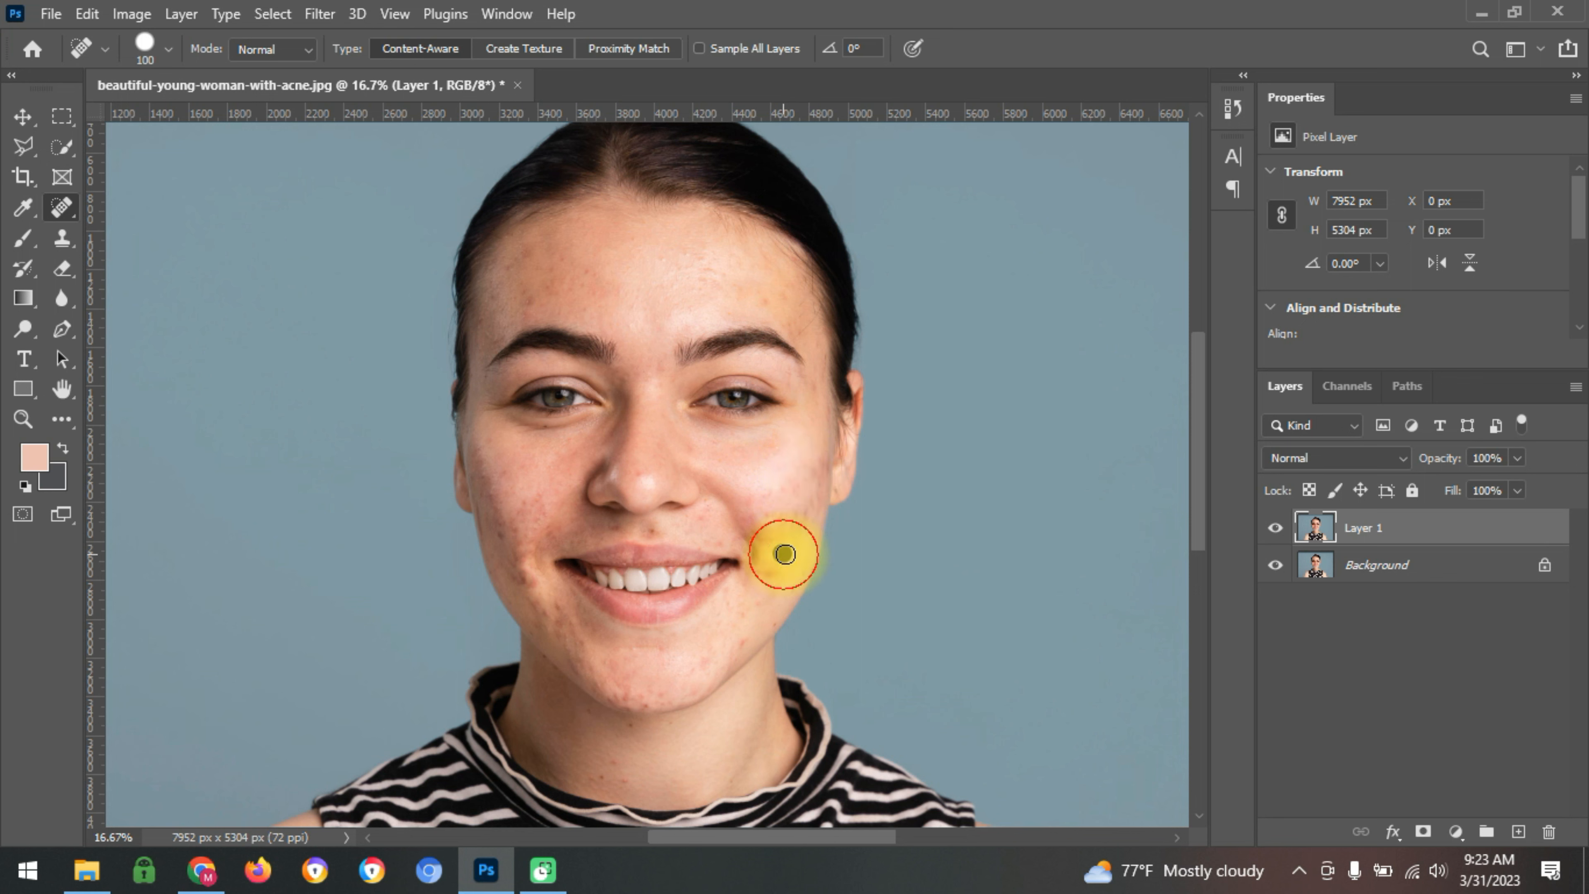
# - Duplicate the healed layer and open the Photo-Toolbox SkinFiner filter on the copy
pyautogui.hotkey('ctrl', 'j')
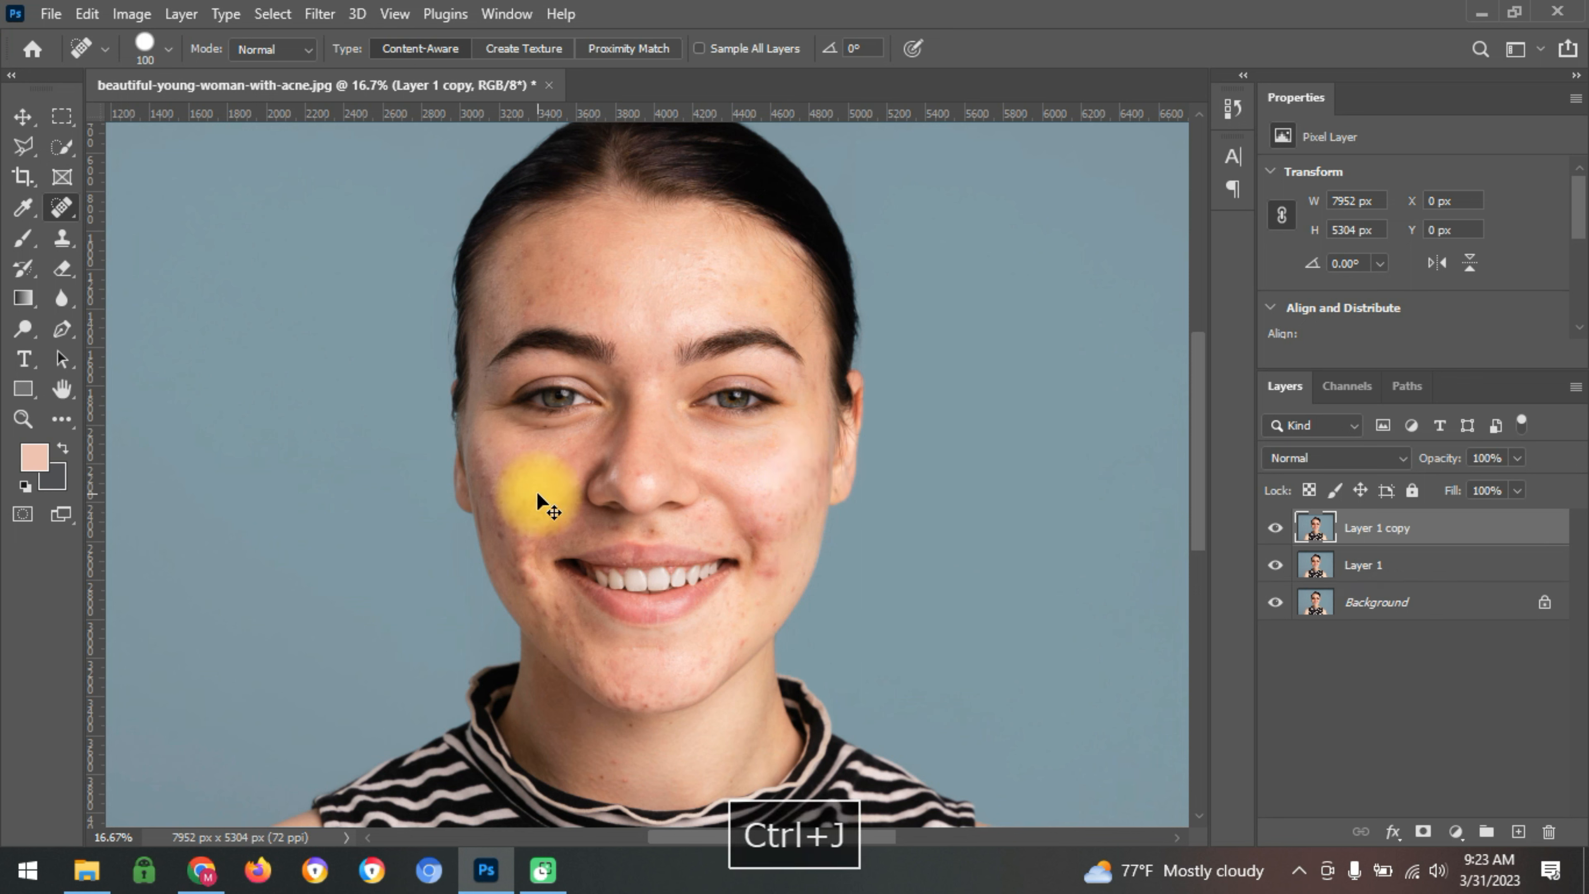
pyautogui.click(319, 12)
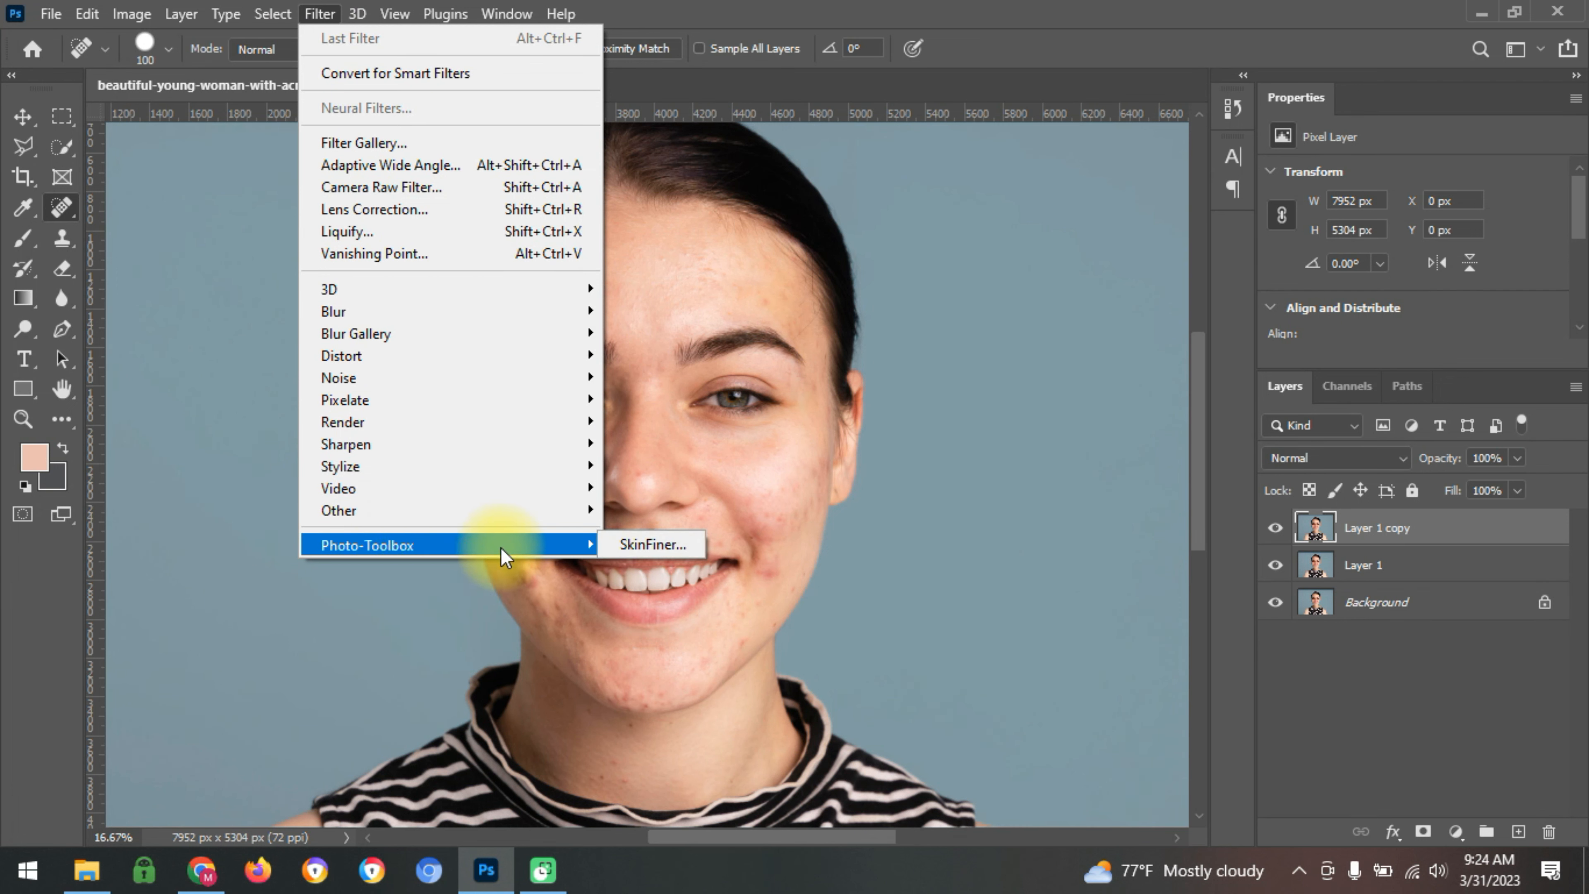
pyautogui.click(671, 549)
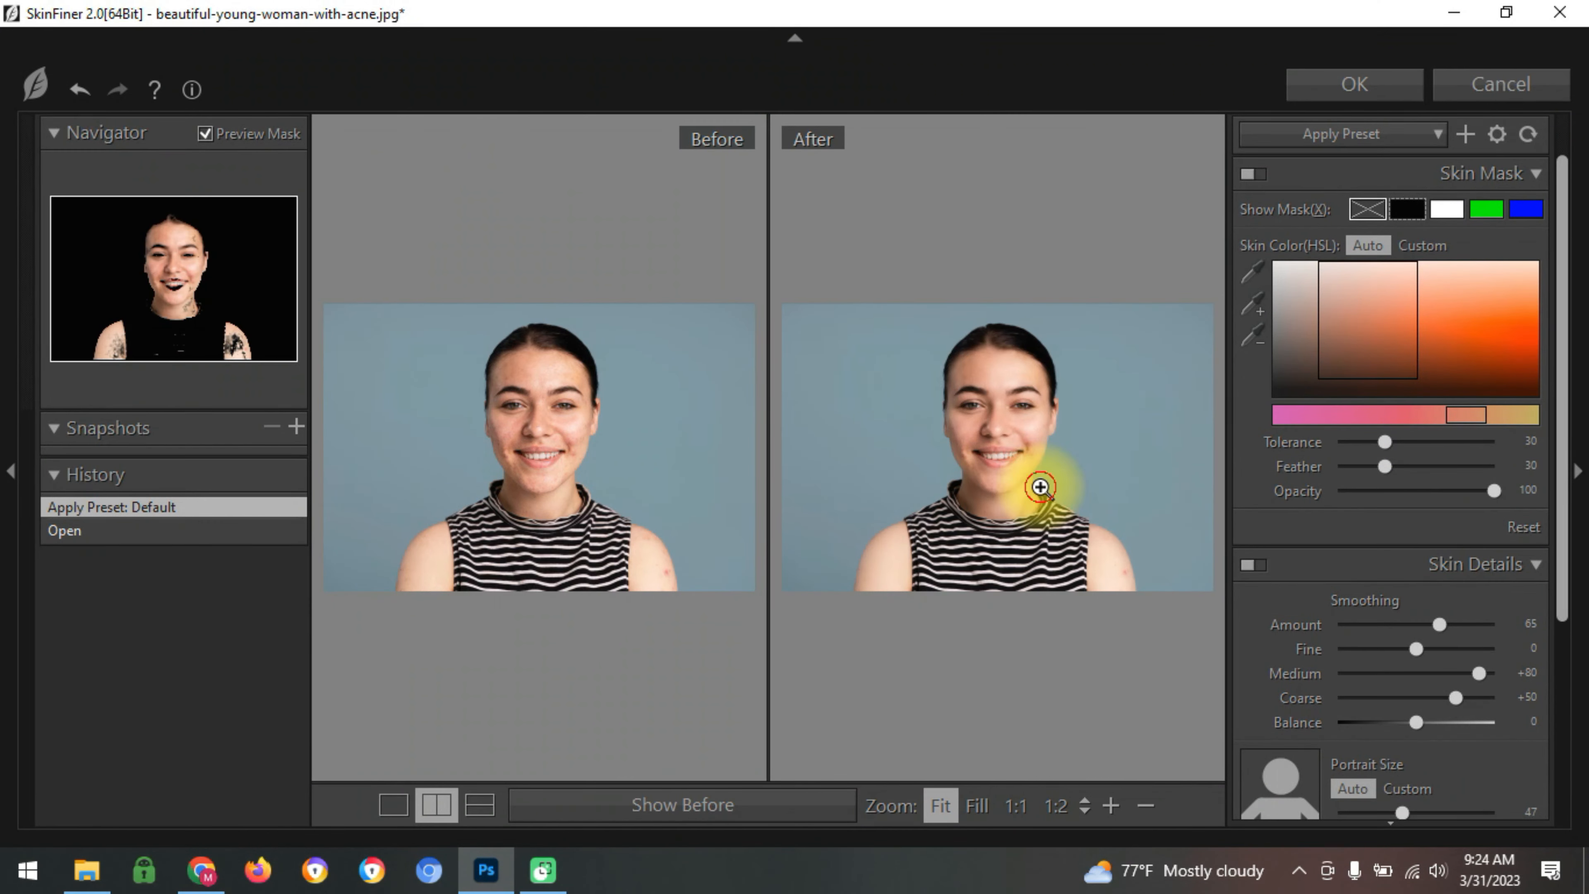
# - Set the SkinFiner smoothing amount to 100, inspect the cheek and mouth area at 1:1, and apply the filter
pyautogui.click(1036, 487)
pyautogui.moveTo(940, 401); pyautogui.dragTo(1181, 606)
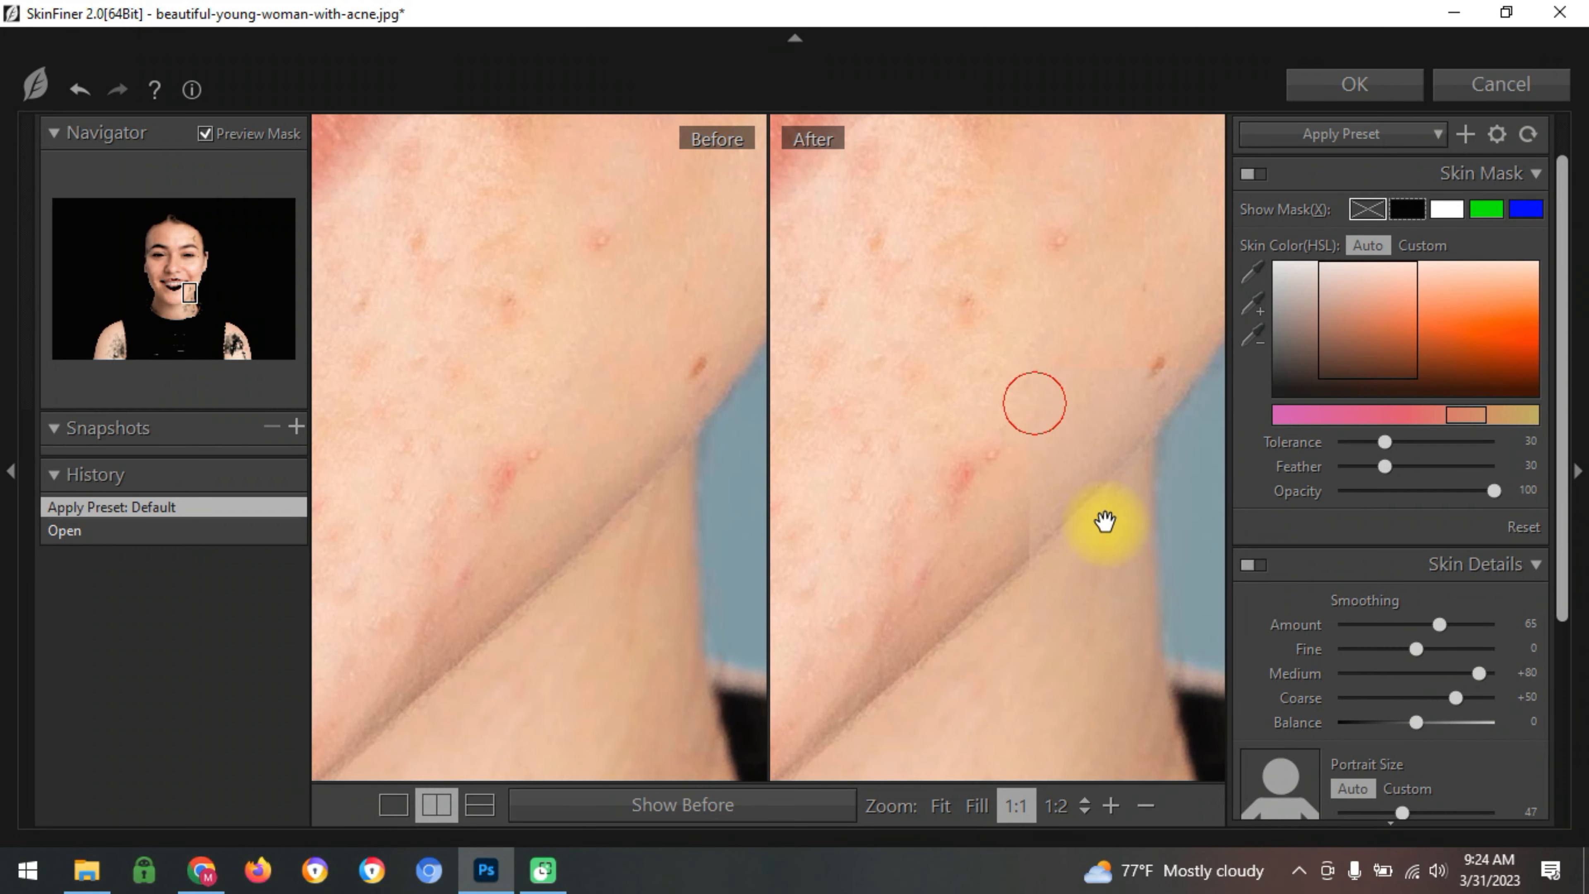
pyautogui.moveTo(1103, 522); pyautogui.dragTo(1045, 471)
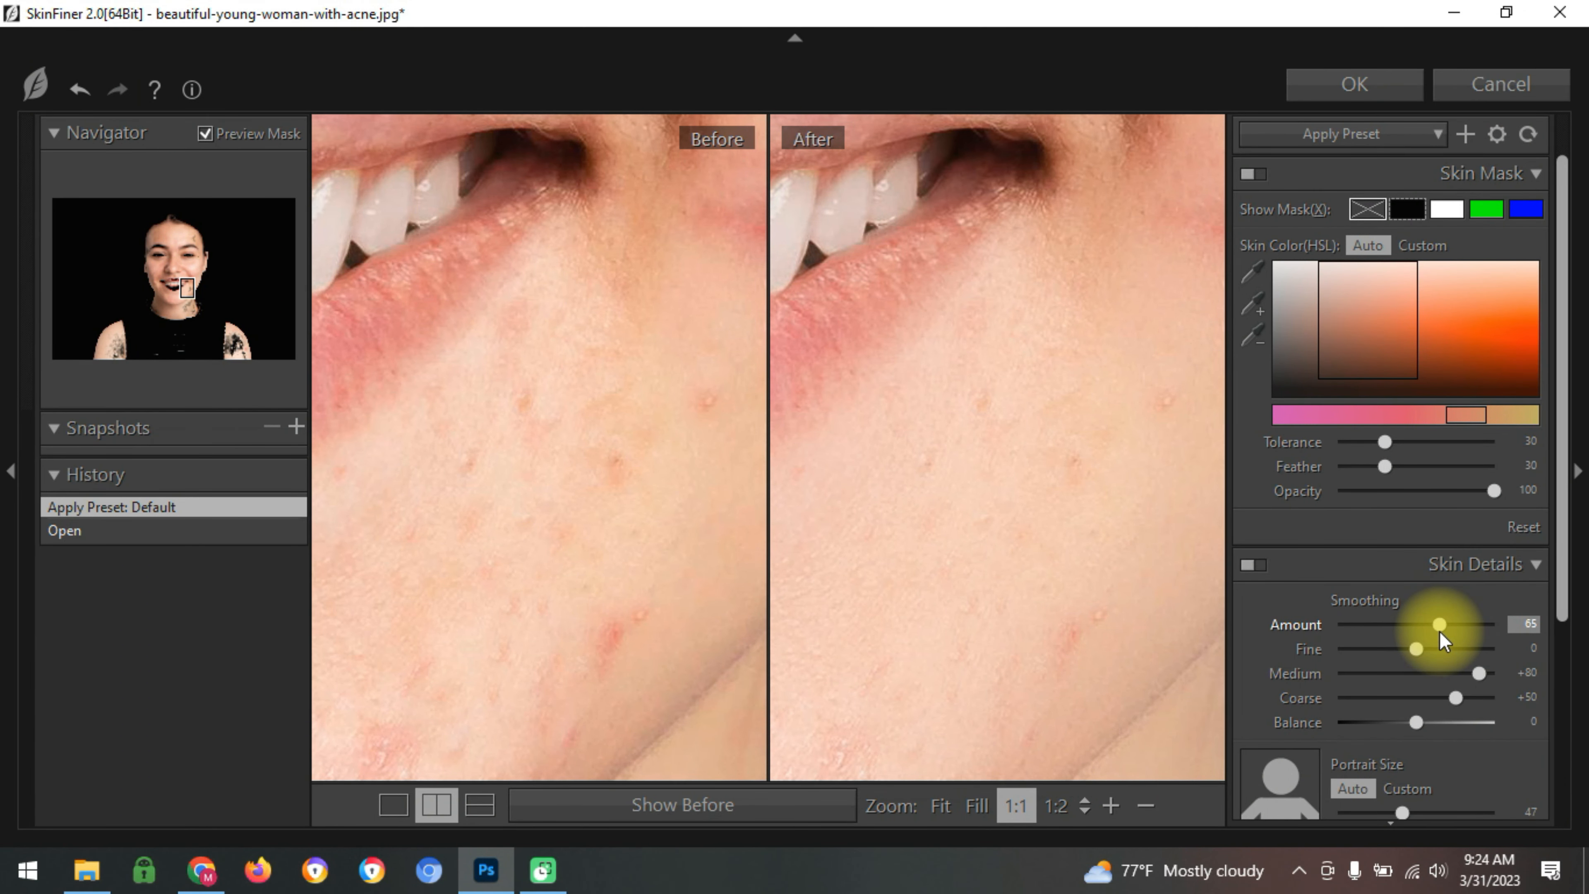
pyautogui.moveTo(1437, 625); pyautogui.dragTo(1586, 644)
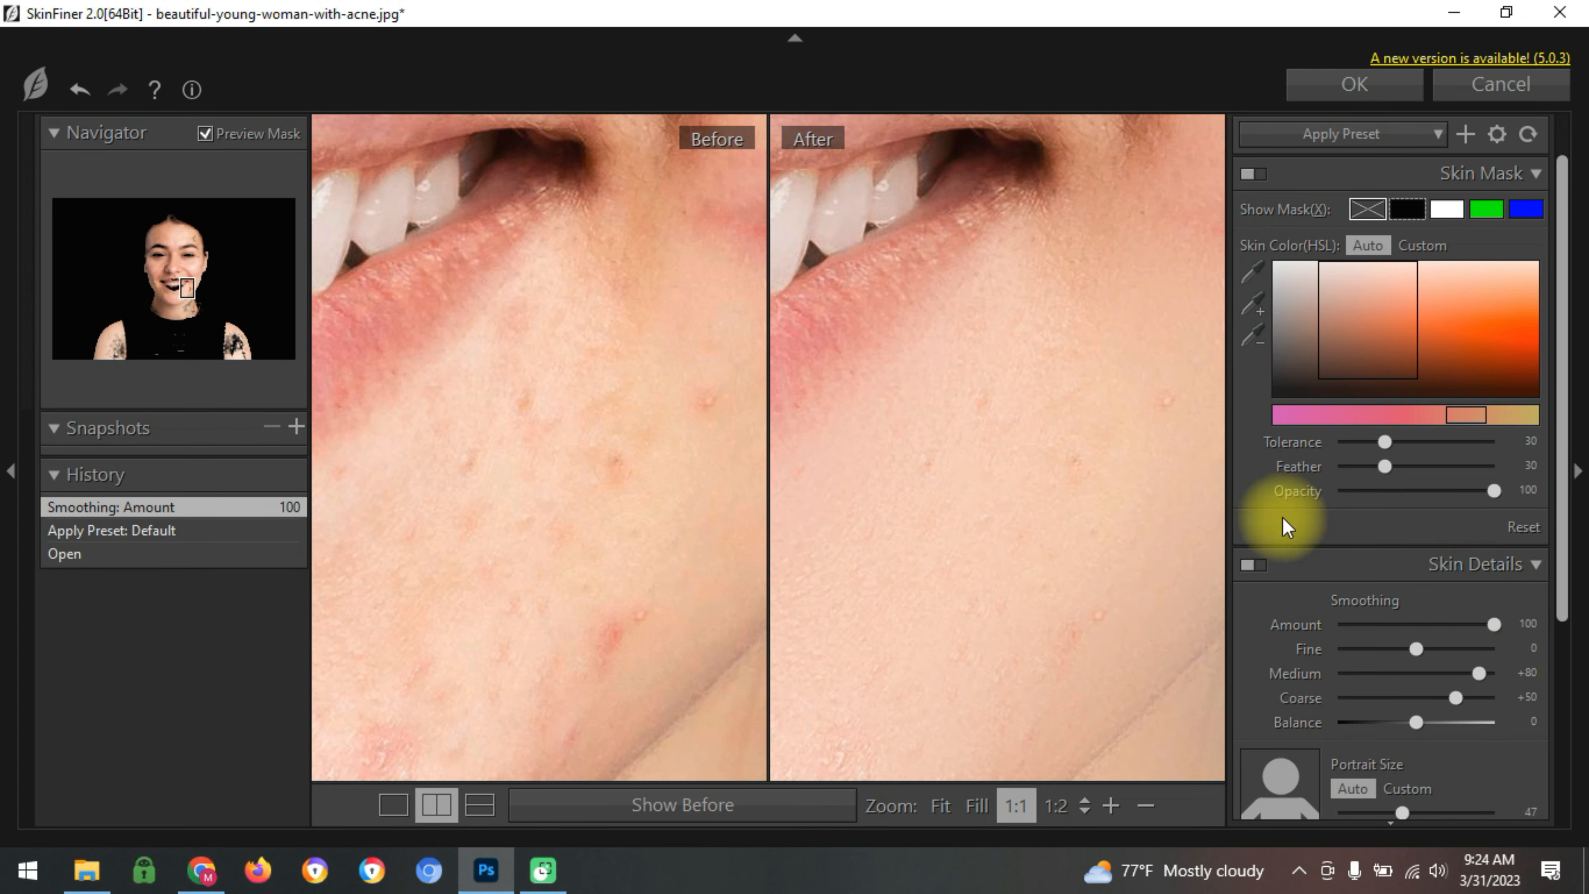
pyautogui.moveTo(599, 468); pyautogui.dragTo(532, 486)
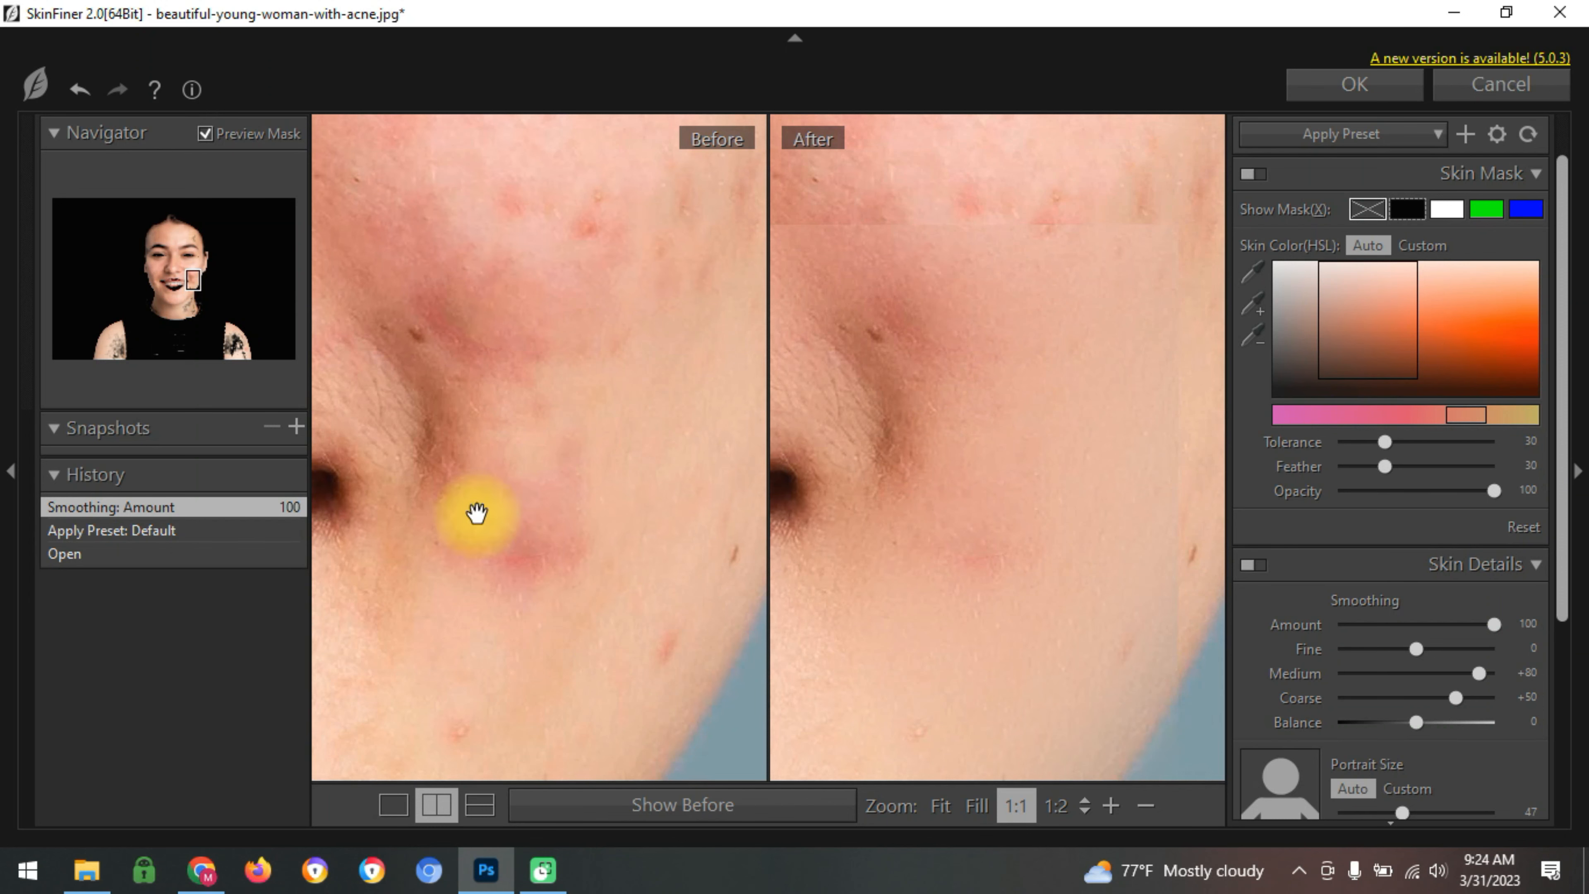
pyautogui.moveTo(527, 292); pyautogui.dragTo(537, 431)
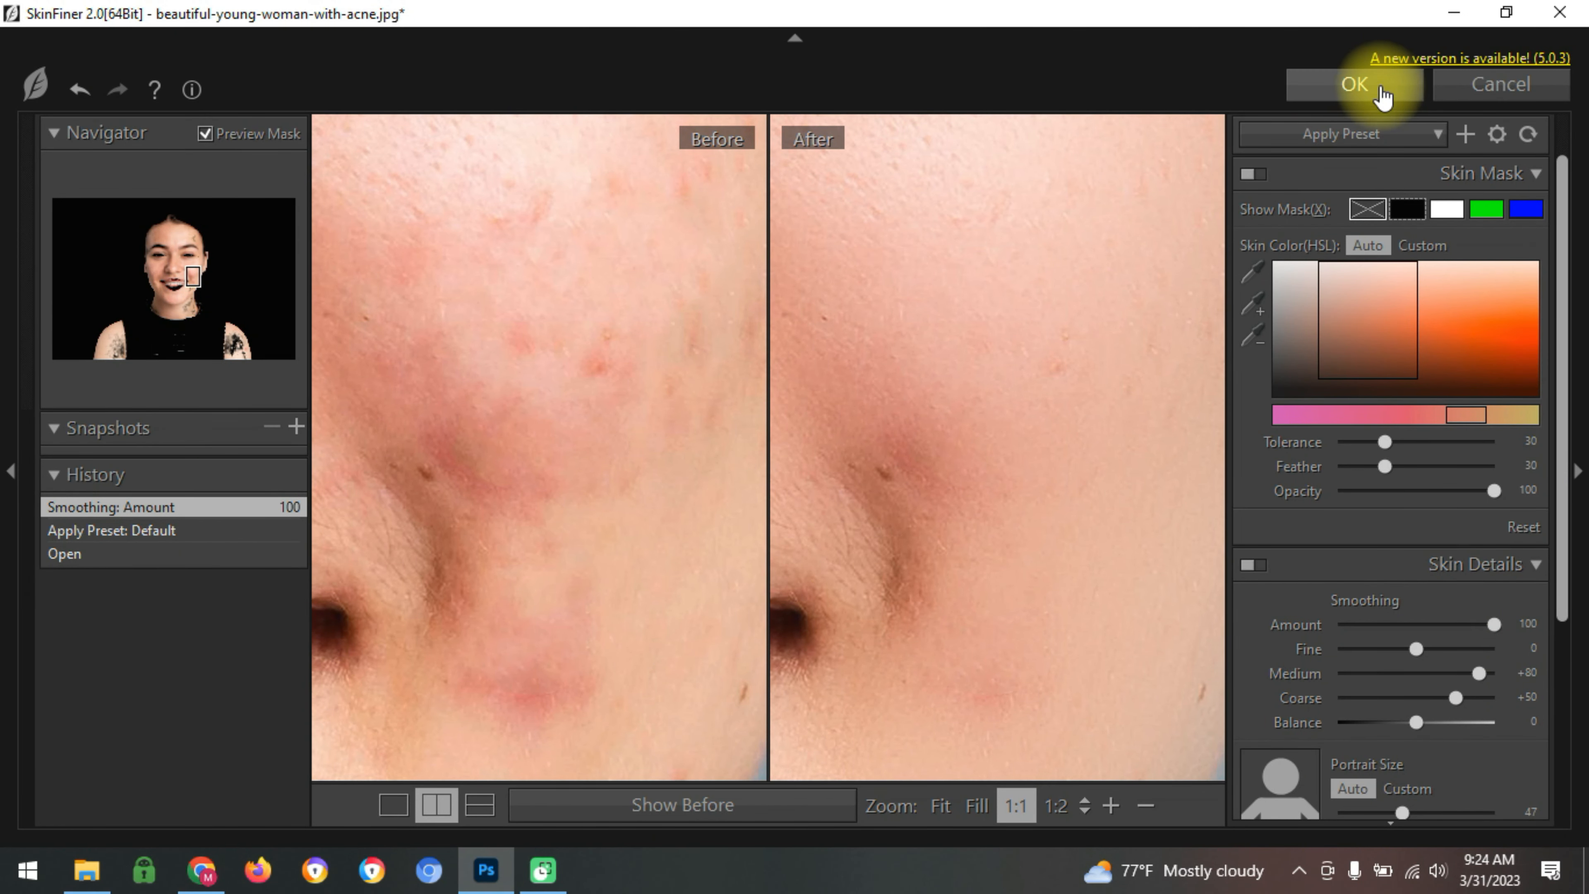
pyautogui.press('space')
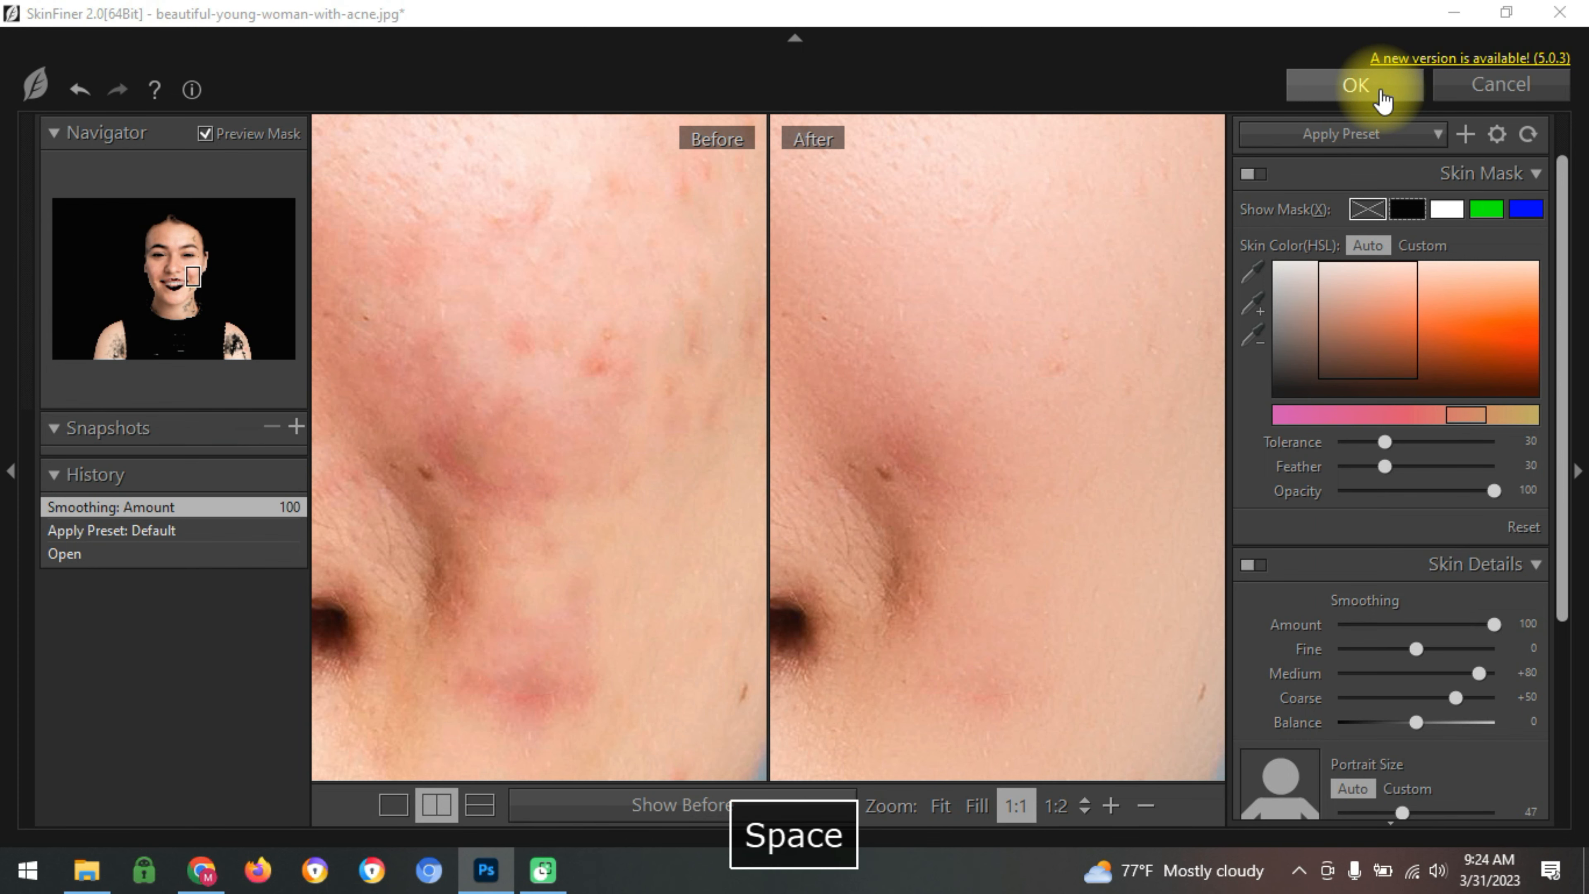
pyautogui.click(1382, 97)
pyautogui.press('space')
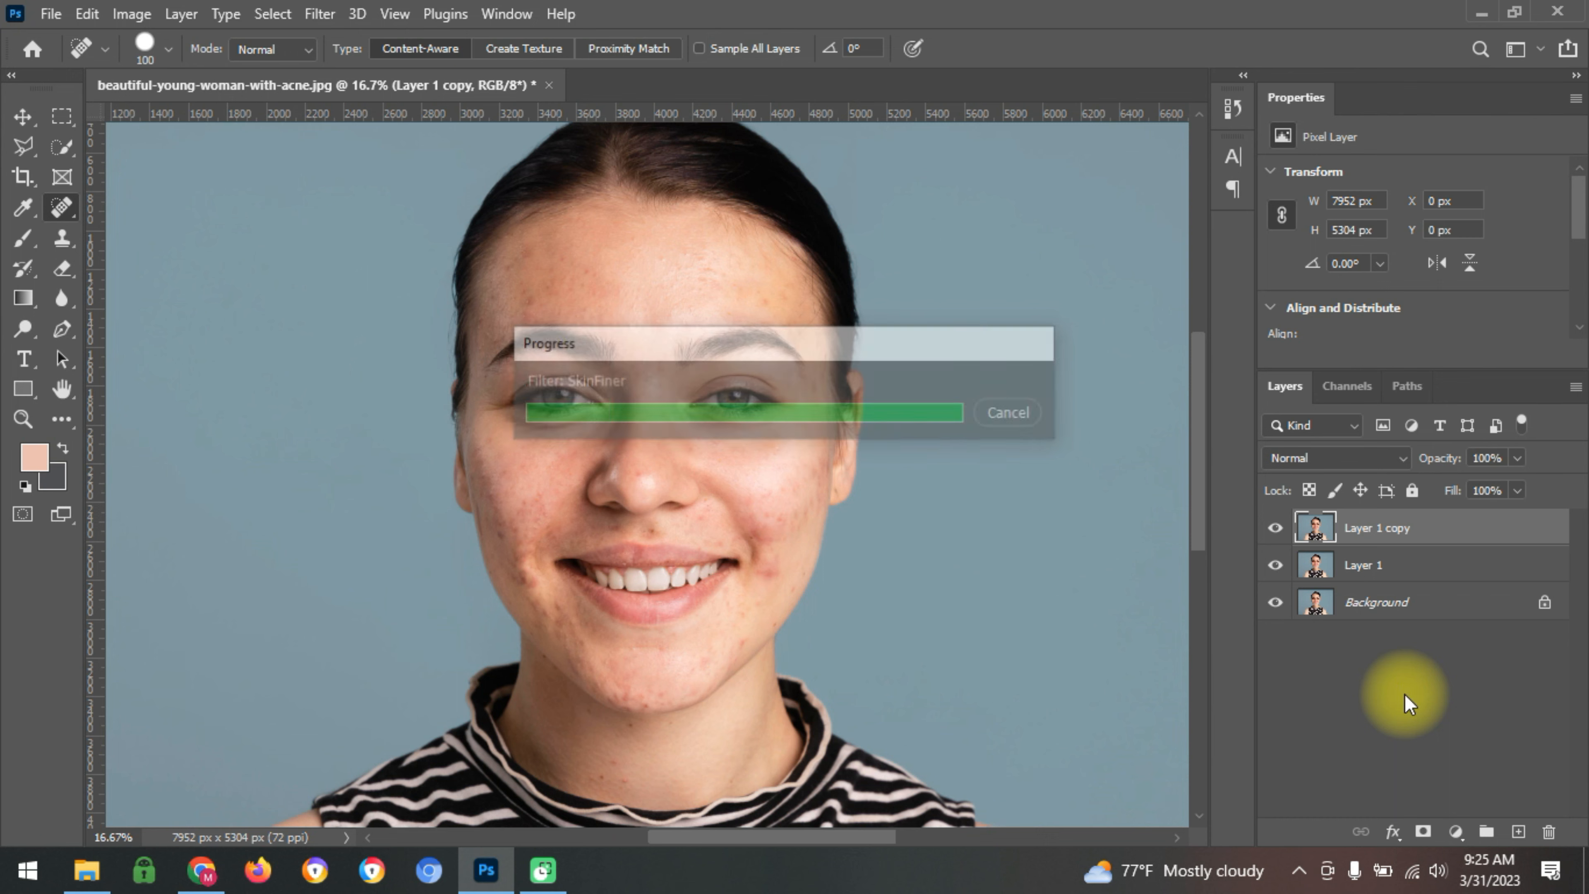
# - Heal leftover marks on the cheeks and beside the mouth with the Spot Healing Brush at 70 px
pyautogui.scroll(-3, 657, 501)
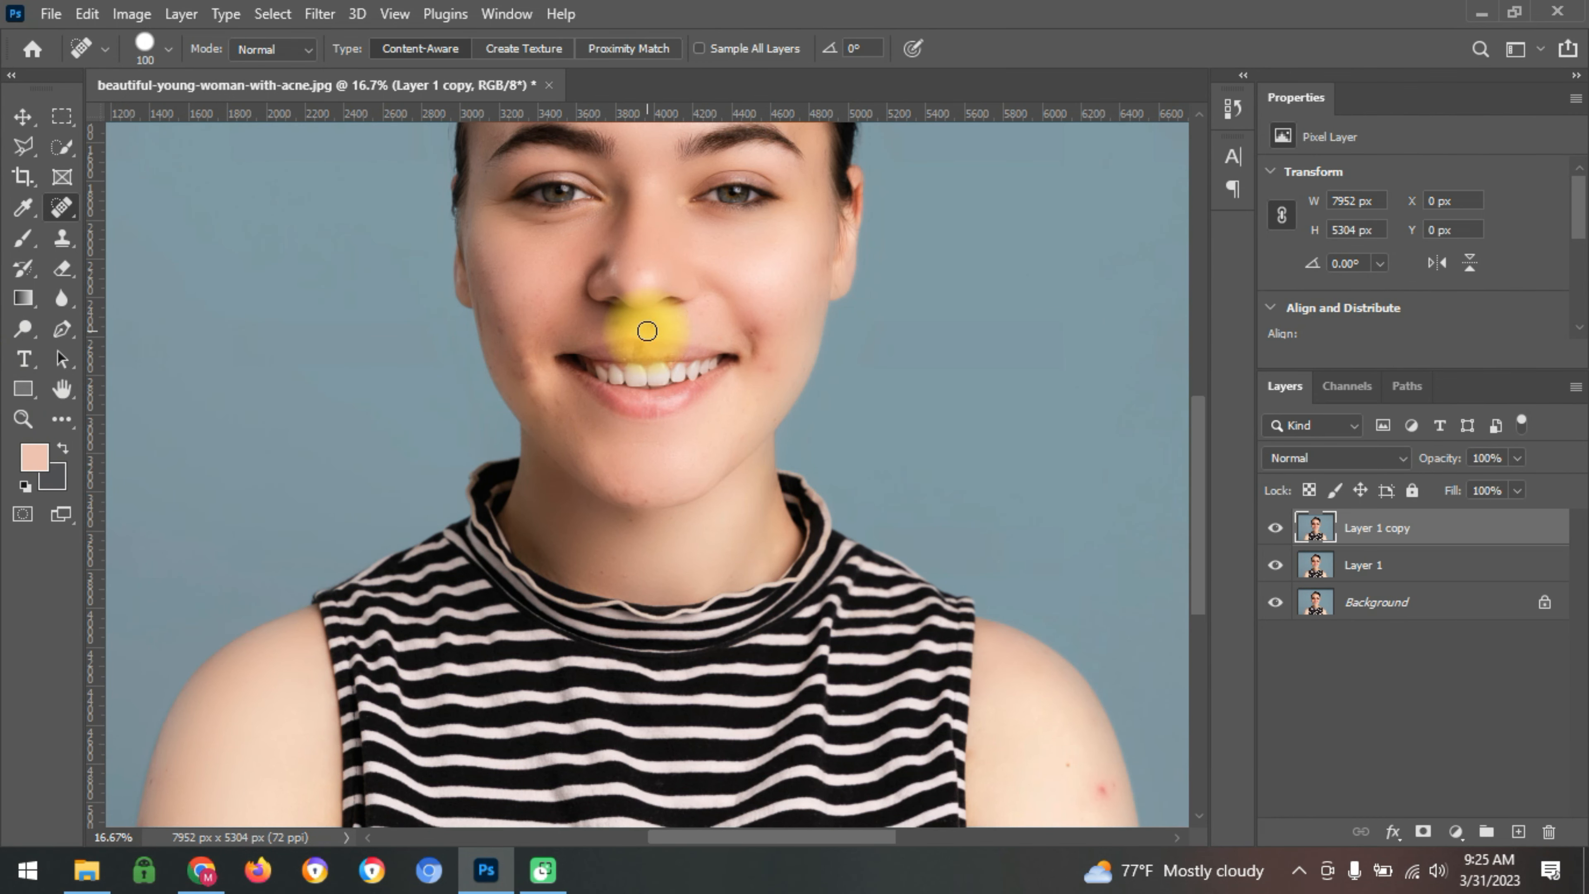
pyautogui.press('[')
pyautogui.press('[')
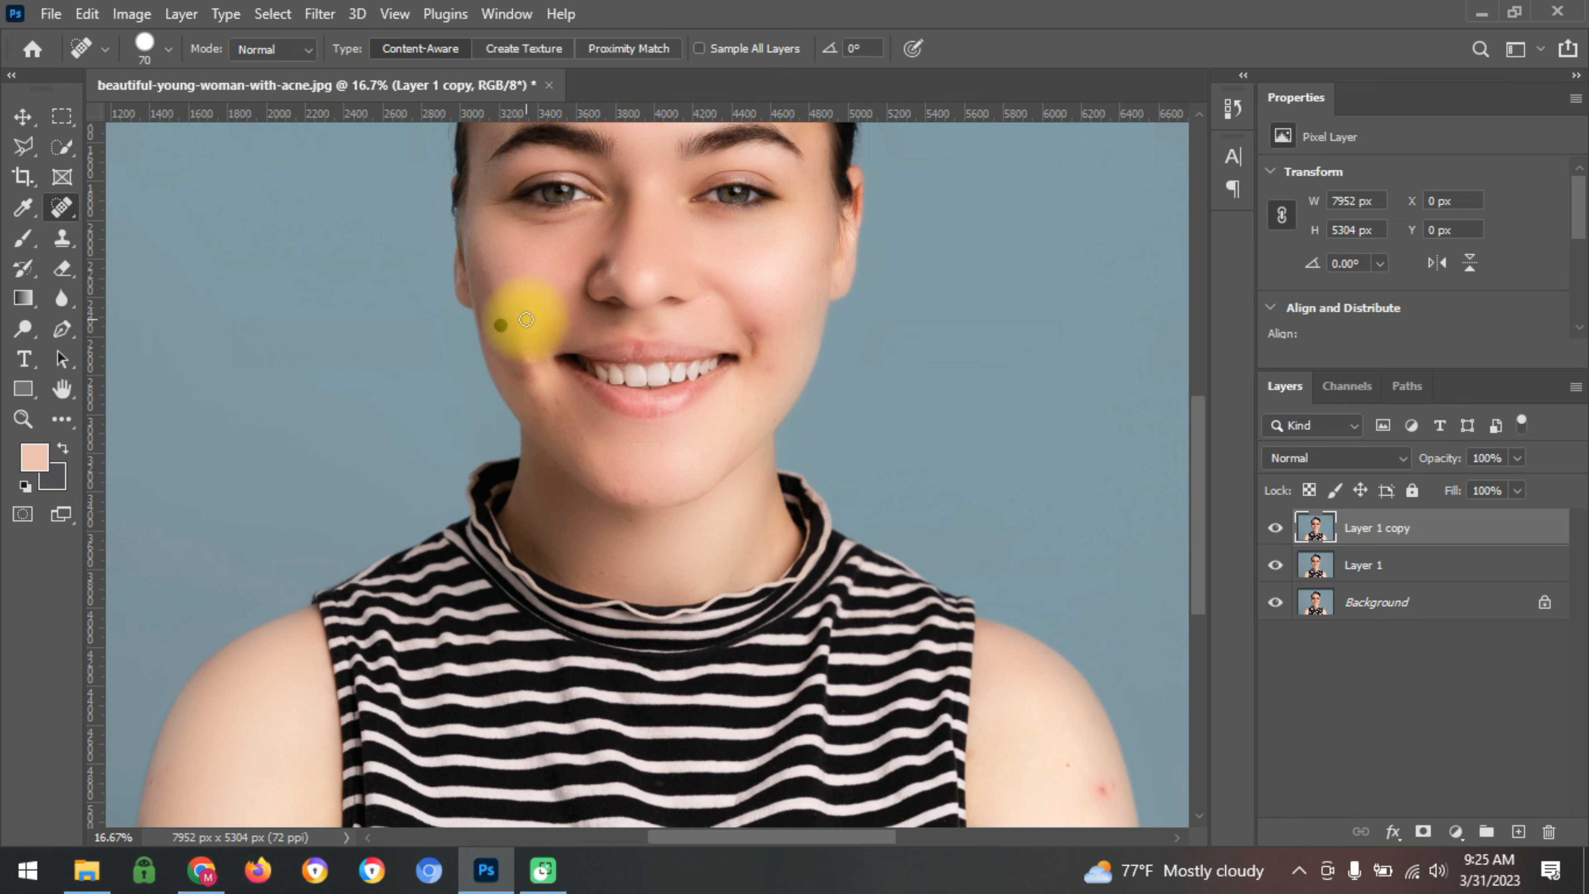
pyautogui.scroll(2, 524, 319)
pyautogui.click(547, 320)
pyautogui.scroll(1, 603, 444)
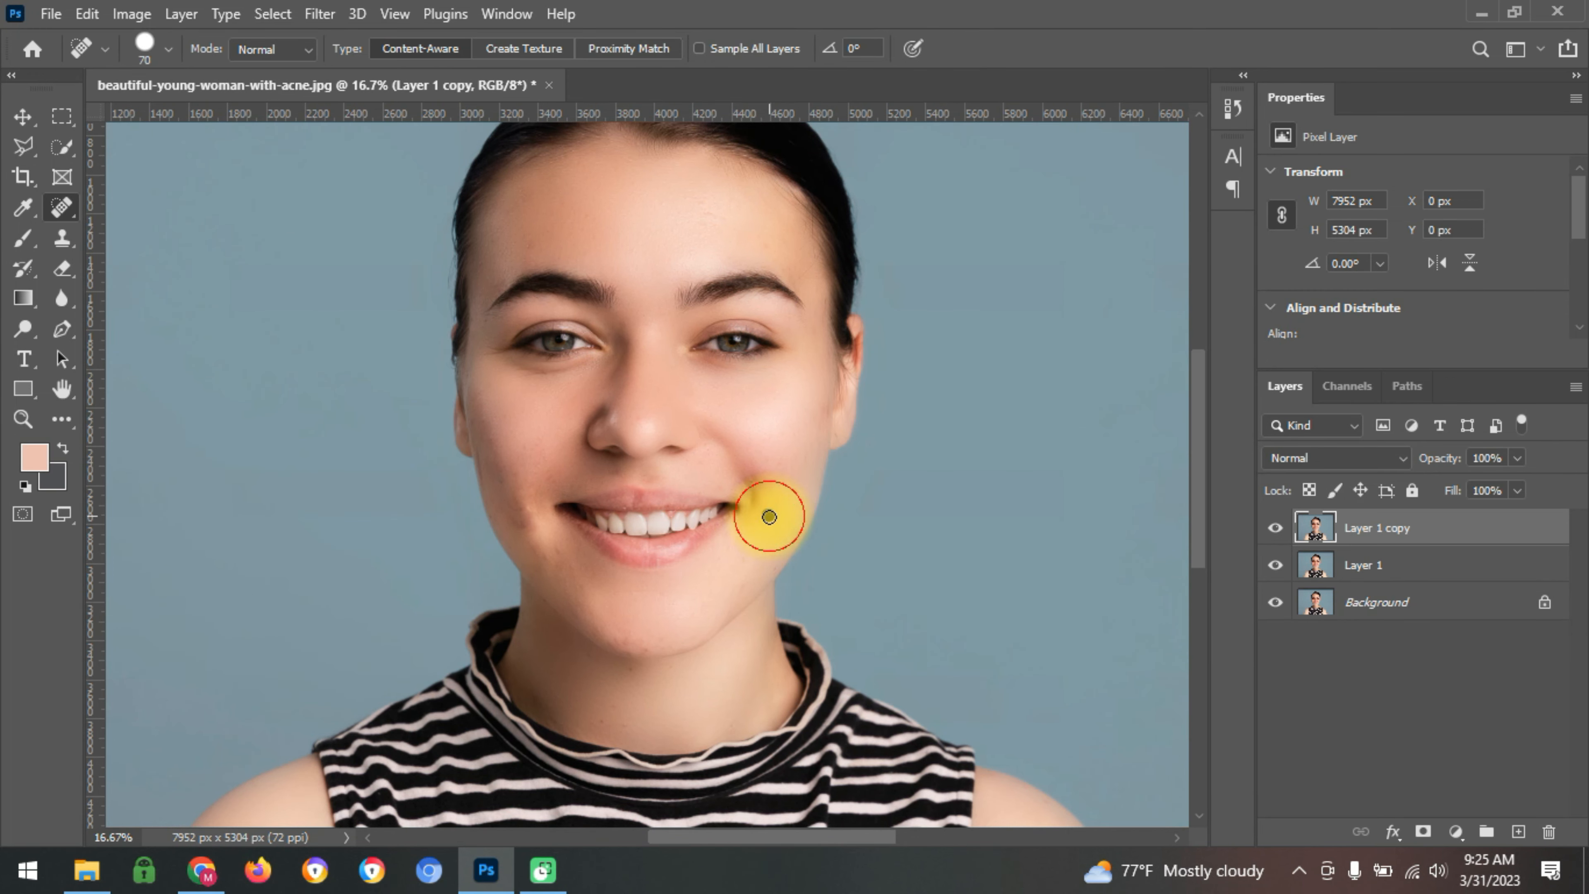
# - Compare the retouched face with the original by toggling the visibility of the two retouched layers
pyautogui.click(1276, 527)
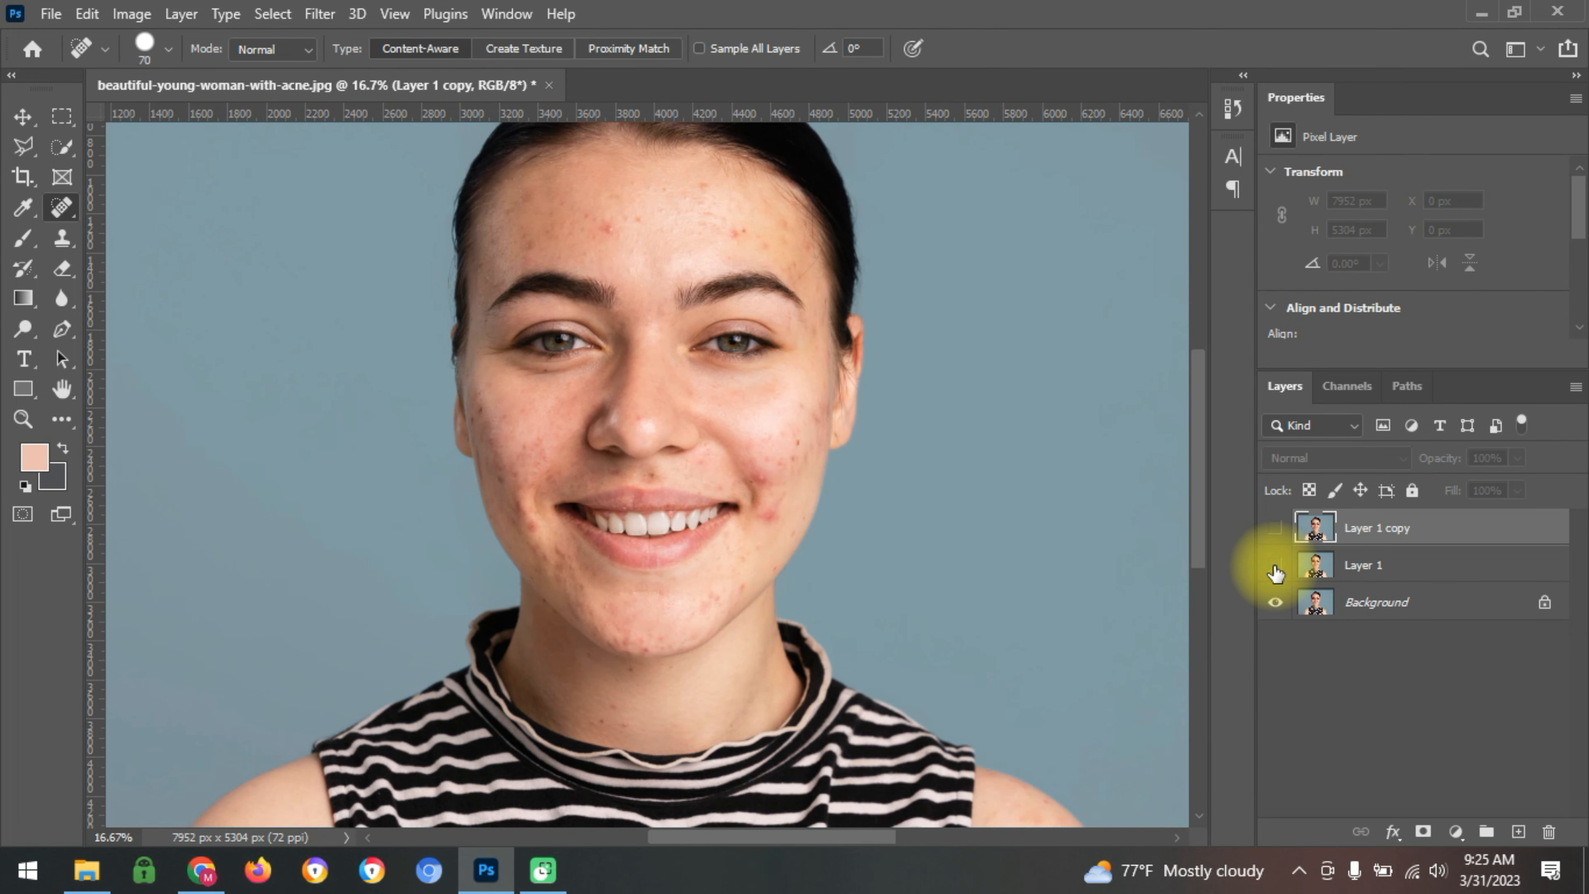
pyautogui.click(1275, 564)
pyautogui.click(1275, 527)
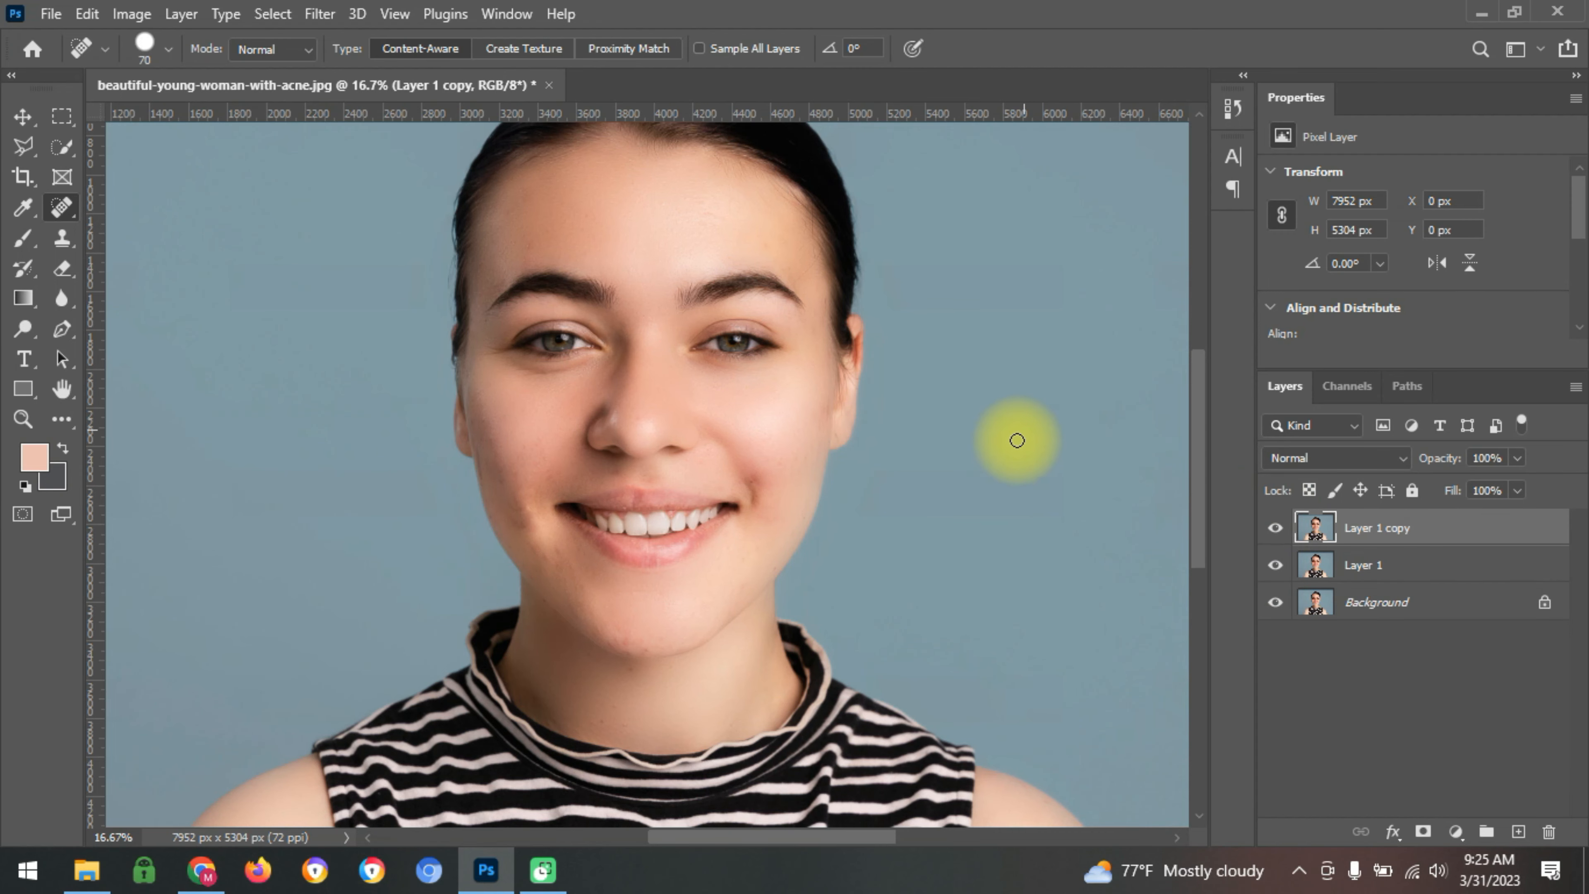
# - Heal the remaining spots on the neck, under the chin and on the woman's left upper arm
pyautogui.scroll(-2, 798, 585)
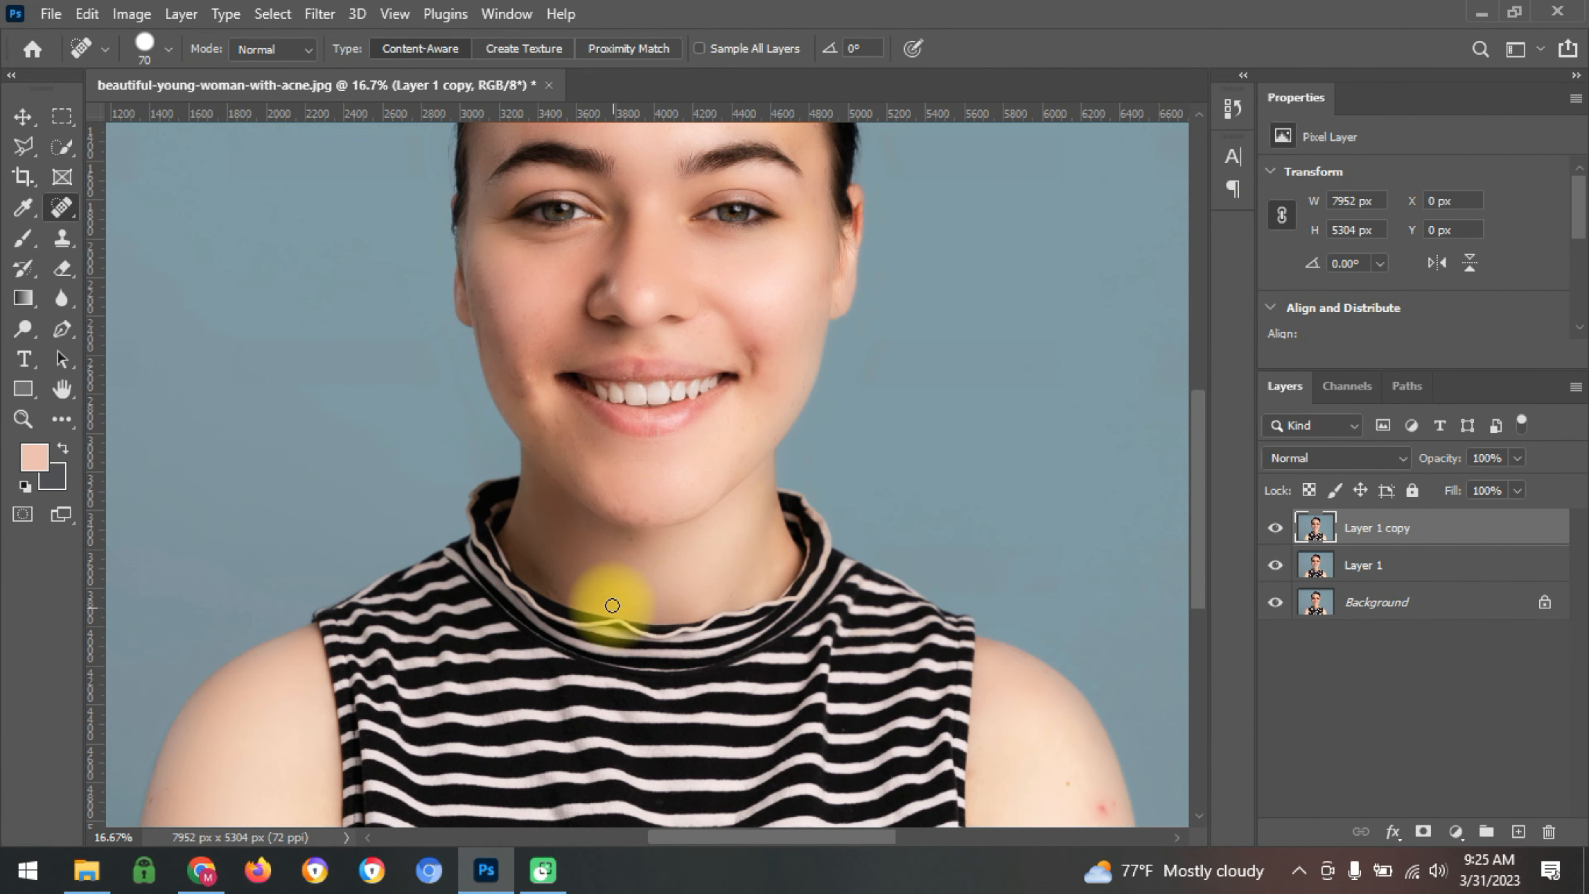
pyautogui.click(604, 588)
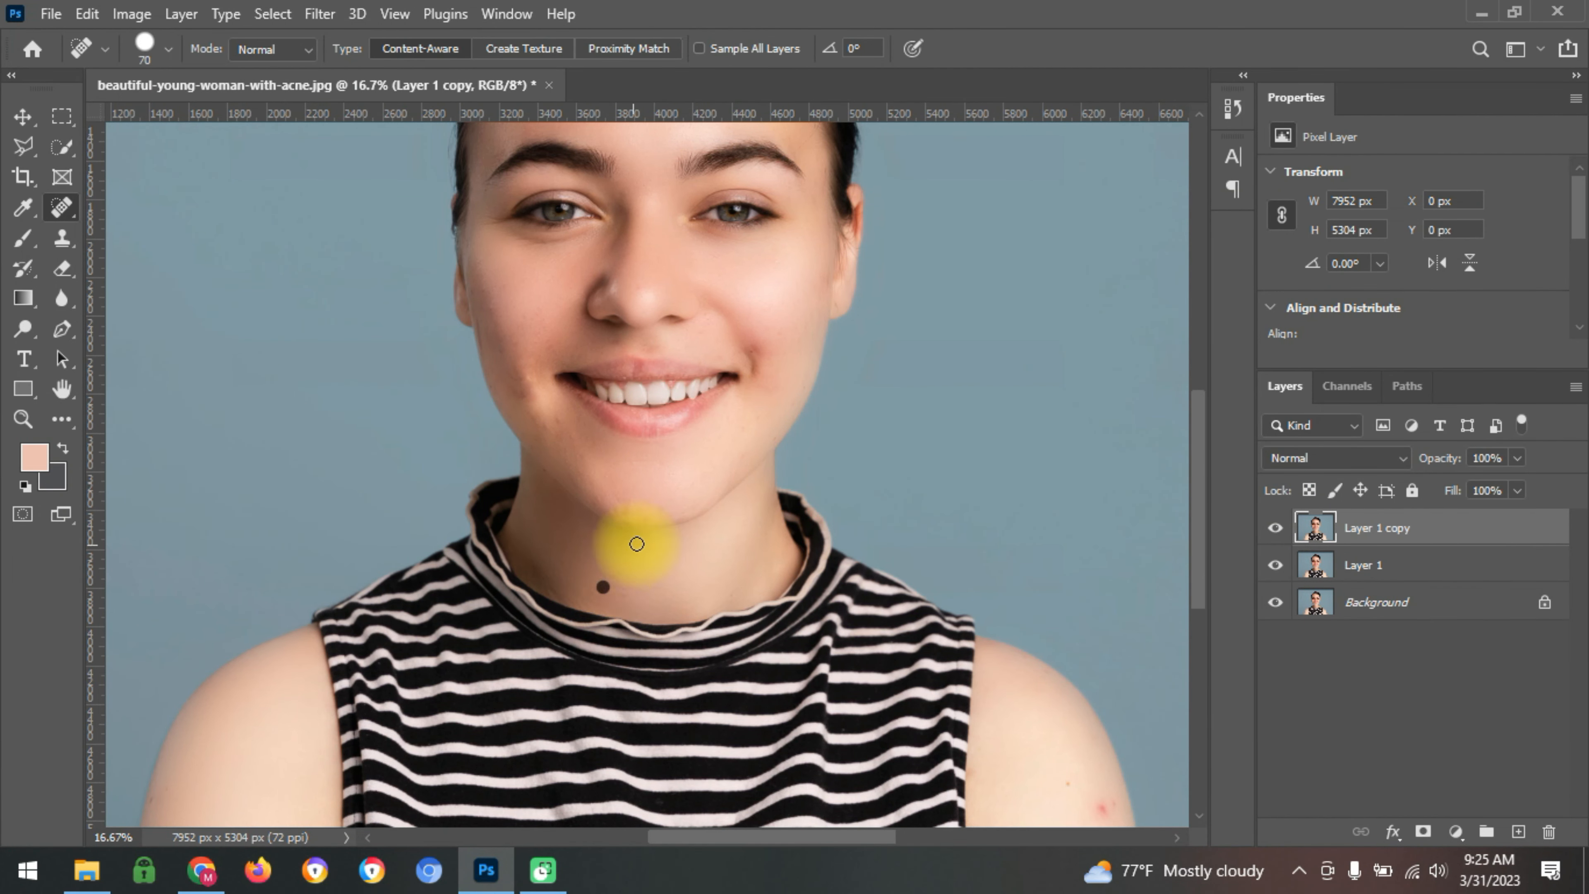
pyautogui.click(648, 521)
pyautogui.scroll(-3, 1075, 603)
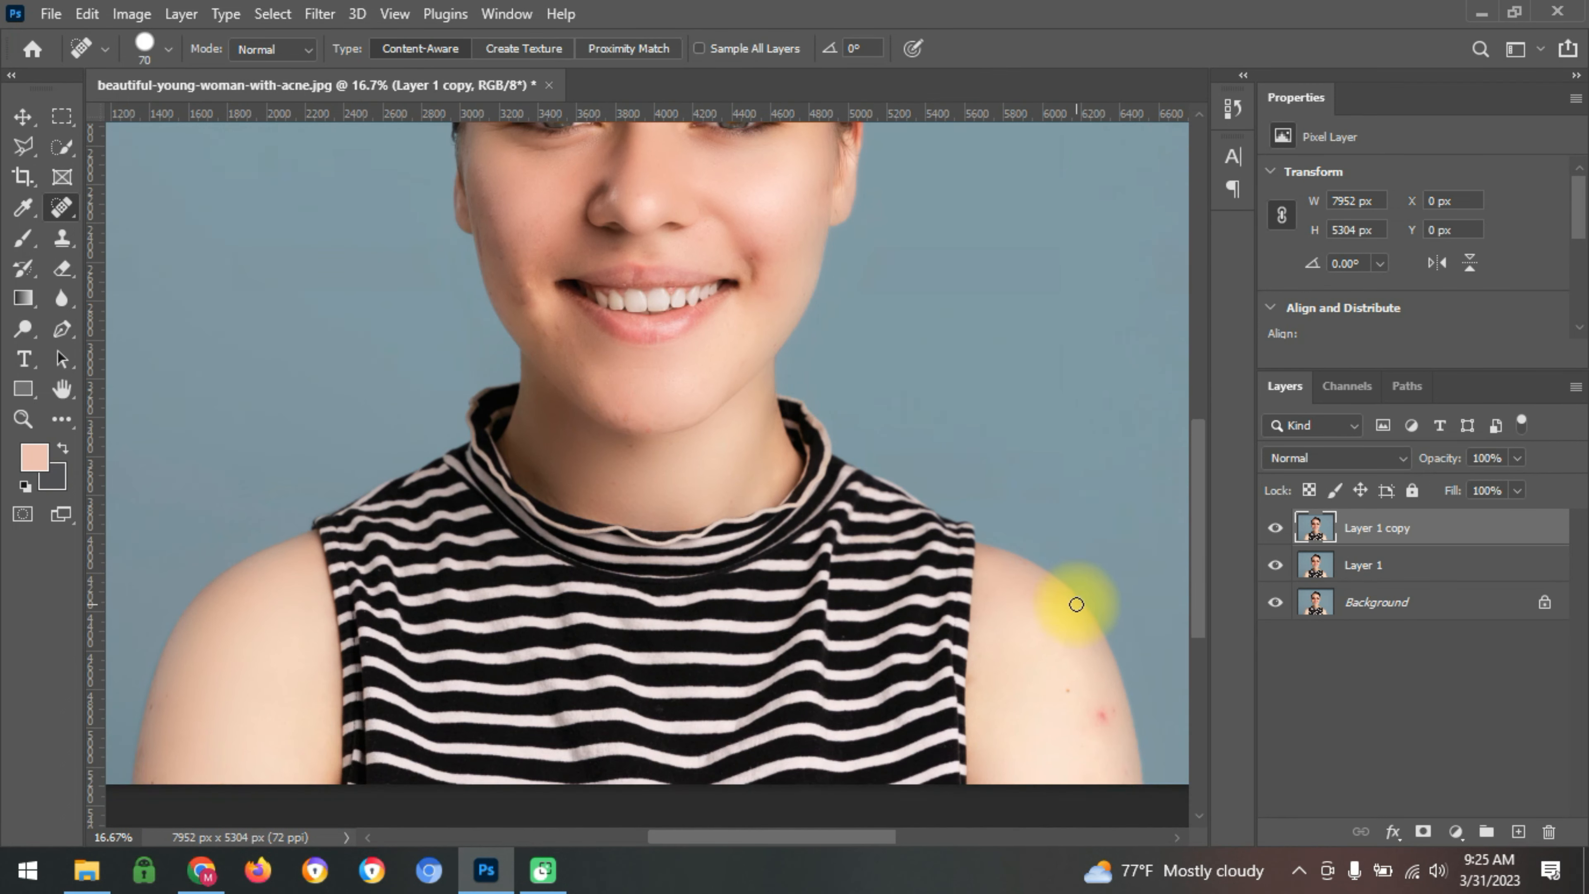
pyautogui.click(1107, 606)
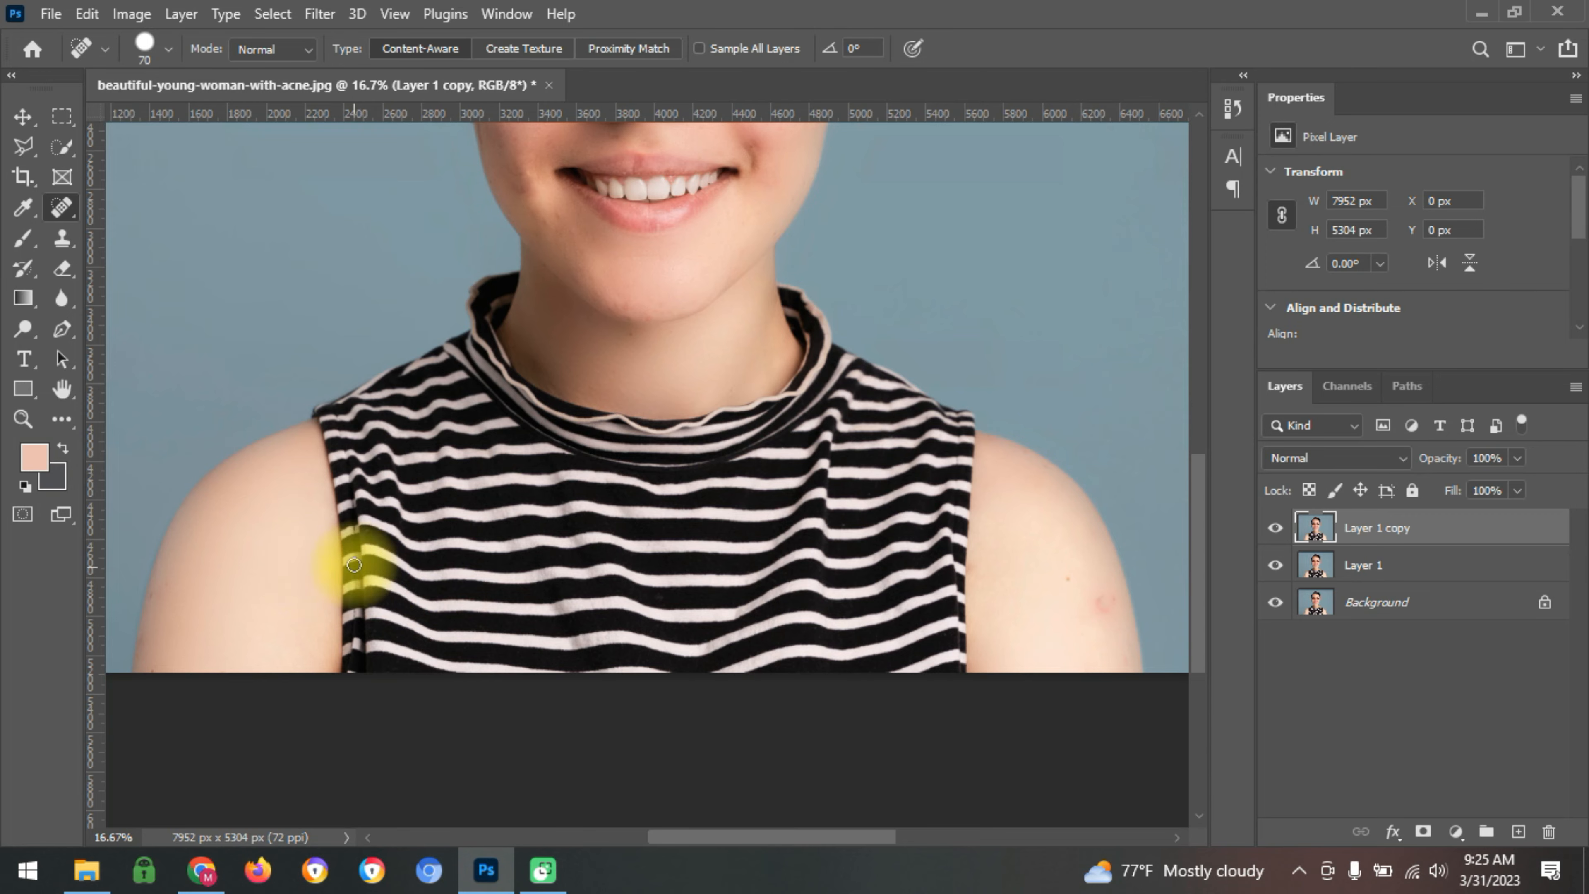
pyautogui.scroll(3, 355, 551)
pyautogui.scroll(5, 938, 629)
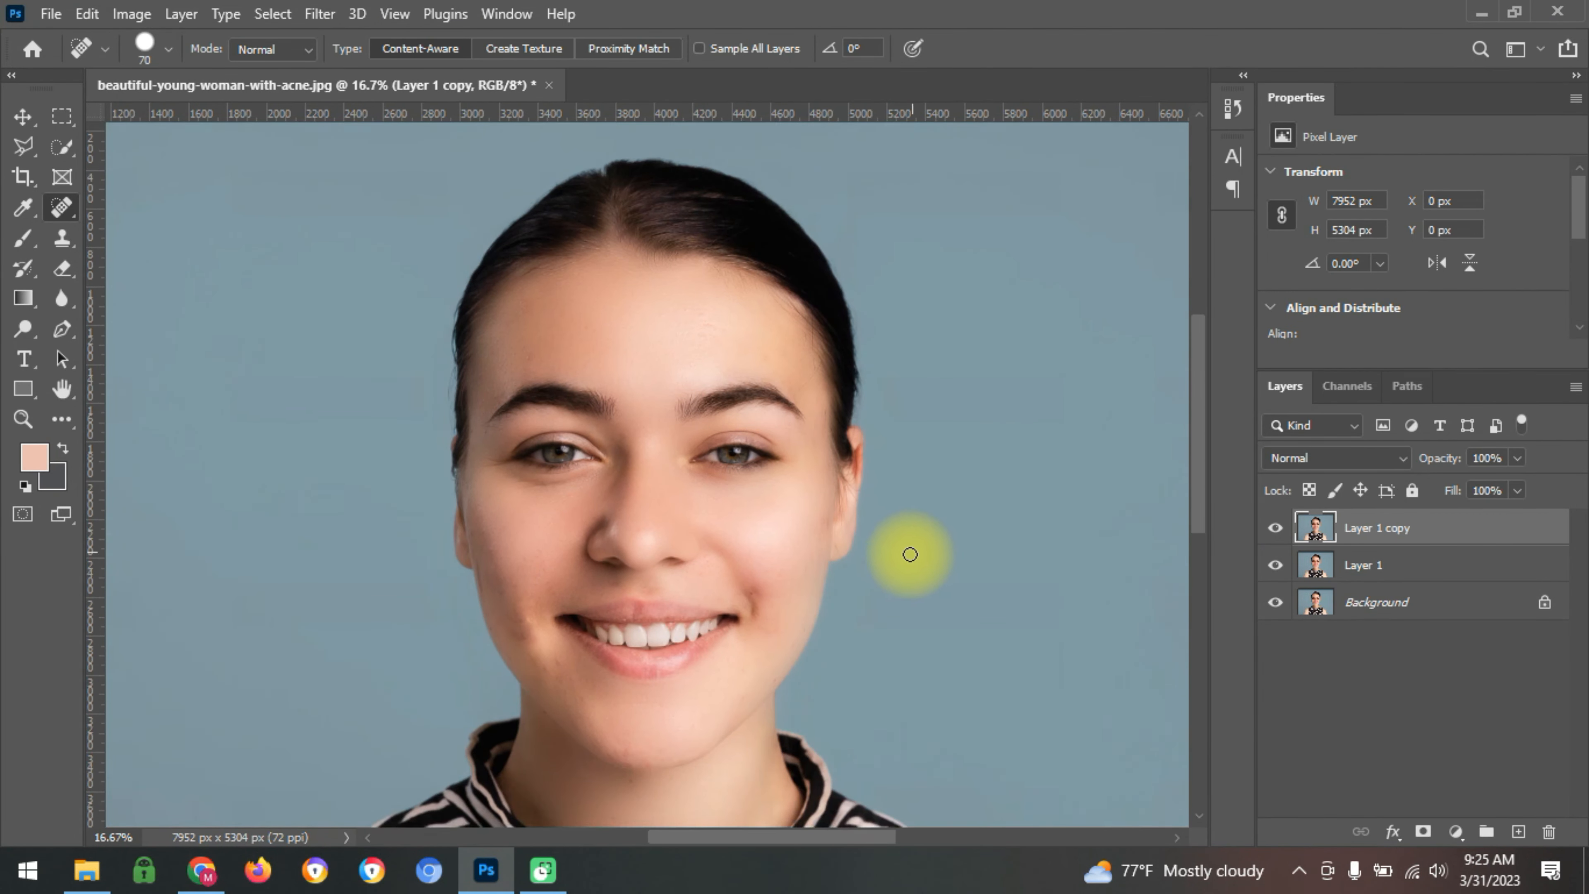
# - Even out the skin on both cheeks and the jaw using a 5% opacity Brush at 175 px with a sampled skin tone
pyautogui.scroll(-3, 876, 594)
pyautogui.hotkey('shift', 'j')
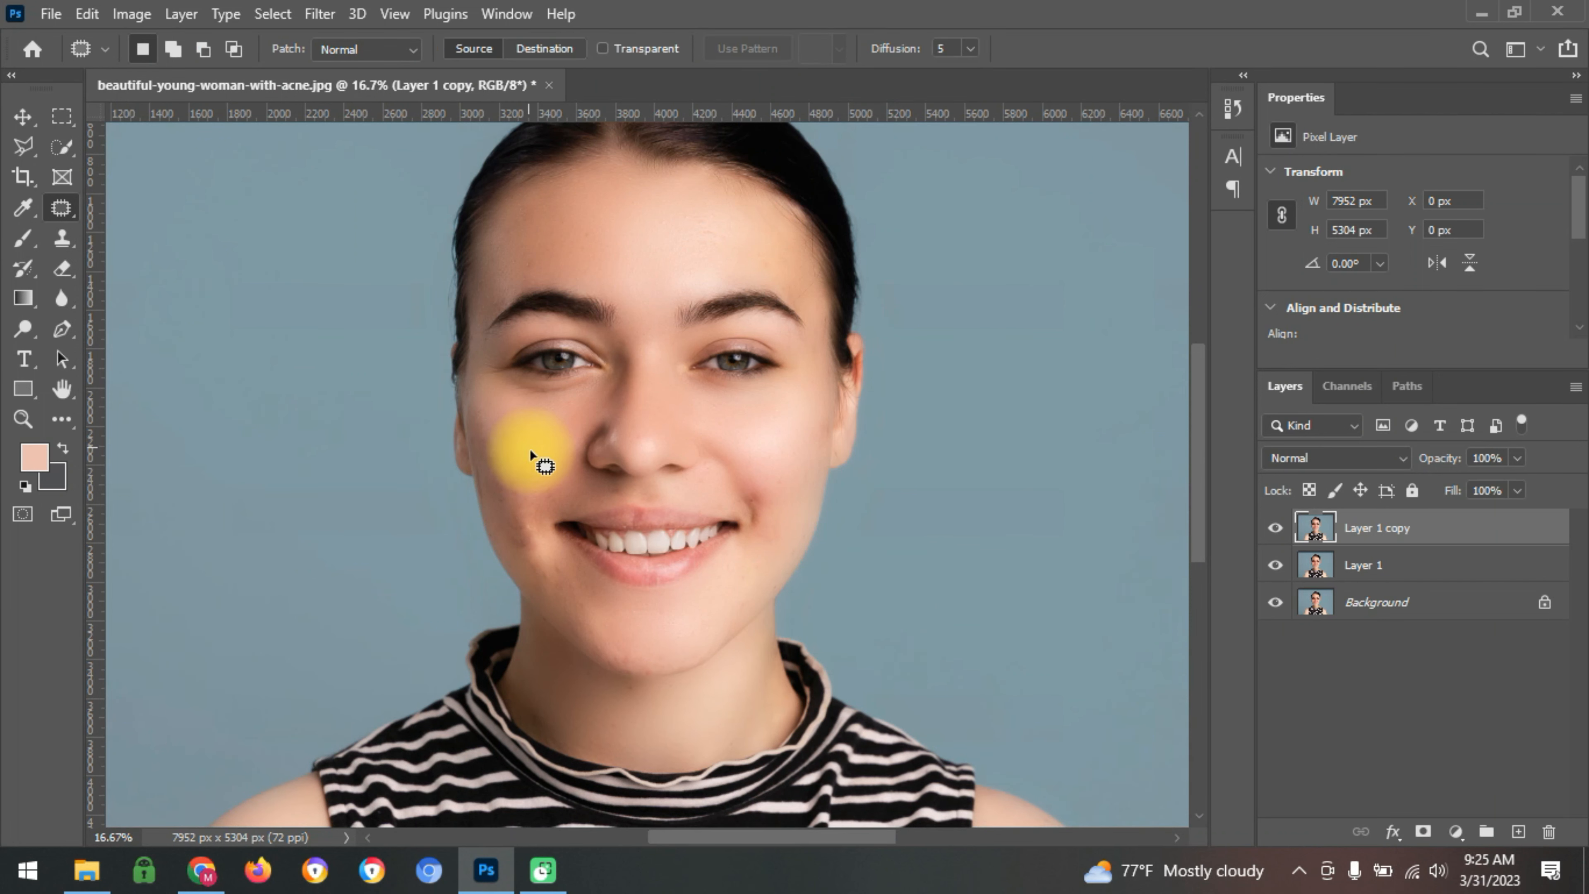
pyautogui.moveTo(558, 487)
pyautogui.mouseDown()
pyautogui.moveTo(520, 433)
pyautogui.moveTo(505, 514)
pyautogui.moveTo(531, 437)
pyautogui.mouseUp()
pyautogui.click(549, 446)
pyautogui.press('b')
pyautogui.press('super')
pyautogui.press('Escape')
pyautogui.press(']')
pyautogui.press(']')
pyautogui.press(']')
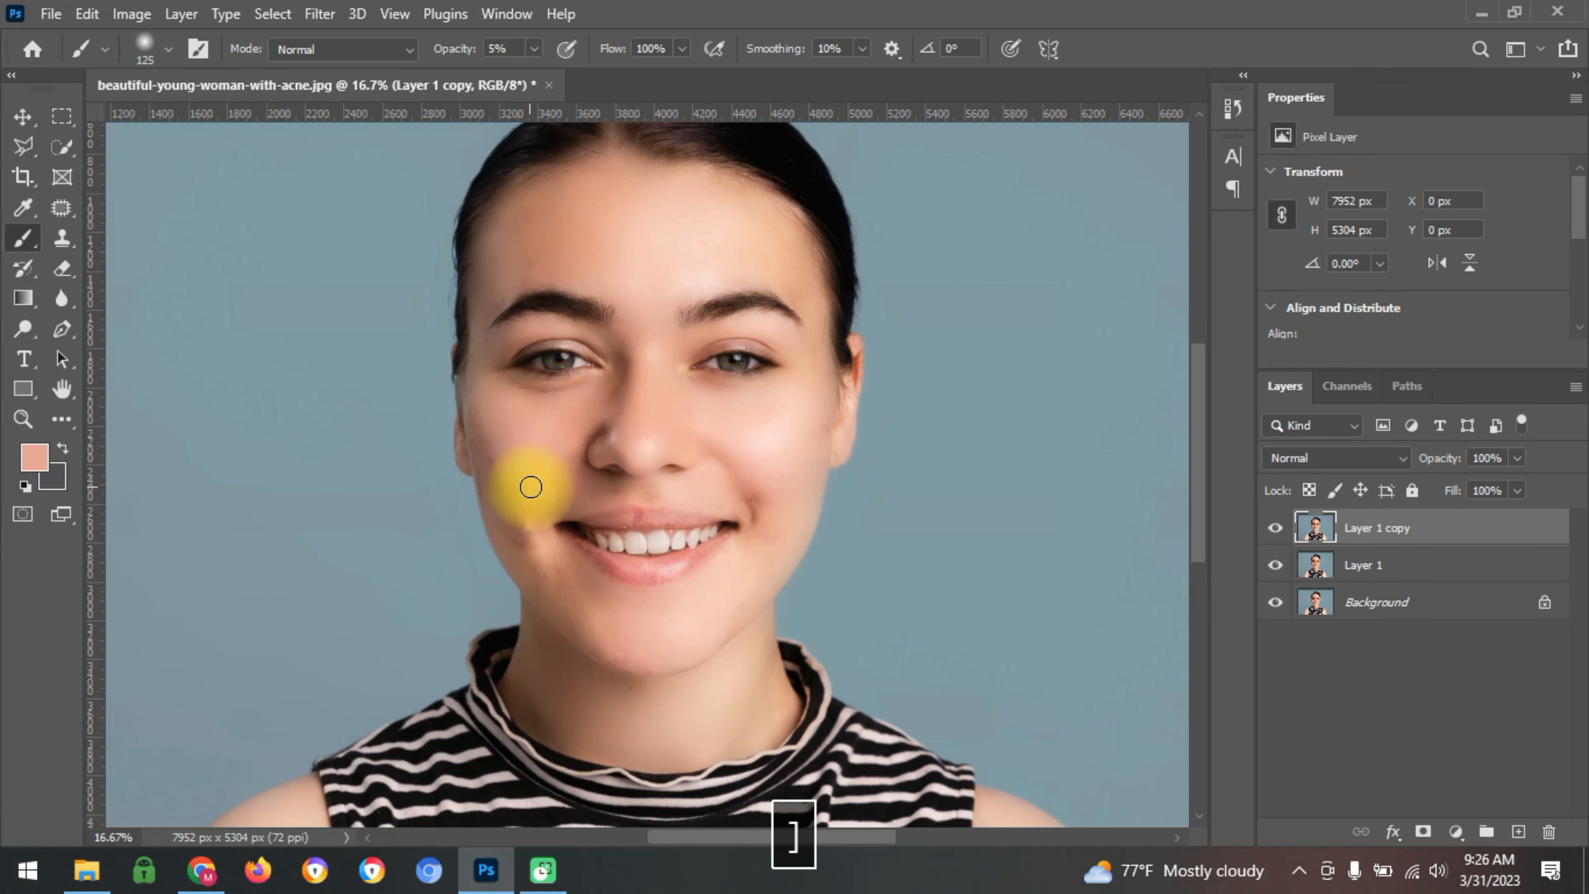
pyautogui.moveTo(535, 548)
pyautogui.mouseDown()
pyautogui.moveTo(536, 568)
pyautogui.moveTo(504, 494)
pyautogui.moveTo(673, 611)
pyautogui.moveTo(755, 579)
pyautogui.moveTo(568, 657)
pyautogui.moveTo(641, 695)
pyautogui.moveTo(540, 649)
pyautogui.moveTo(667, 693)
pyautogui.moveTo(561, 700)
pyautogui.moveTo(738, 707)
pyautogui.mouseUp()
pyautogui.moveTo(766, 419); pyautogui.dragTo(773, 542)
pyautogui.moveTo(724, 479); pyautogui.dragTo(752, 532)
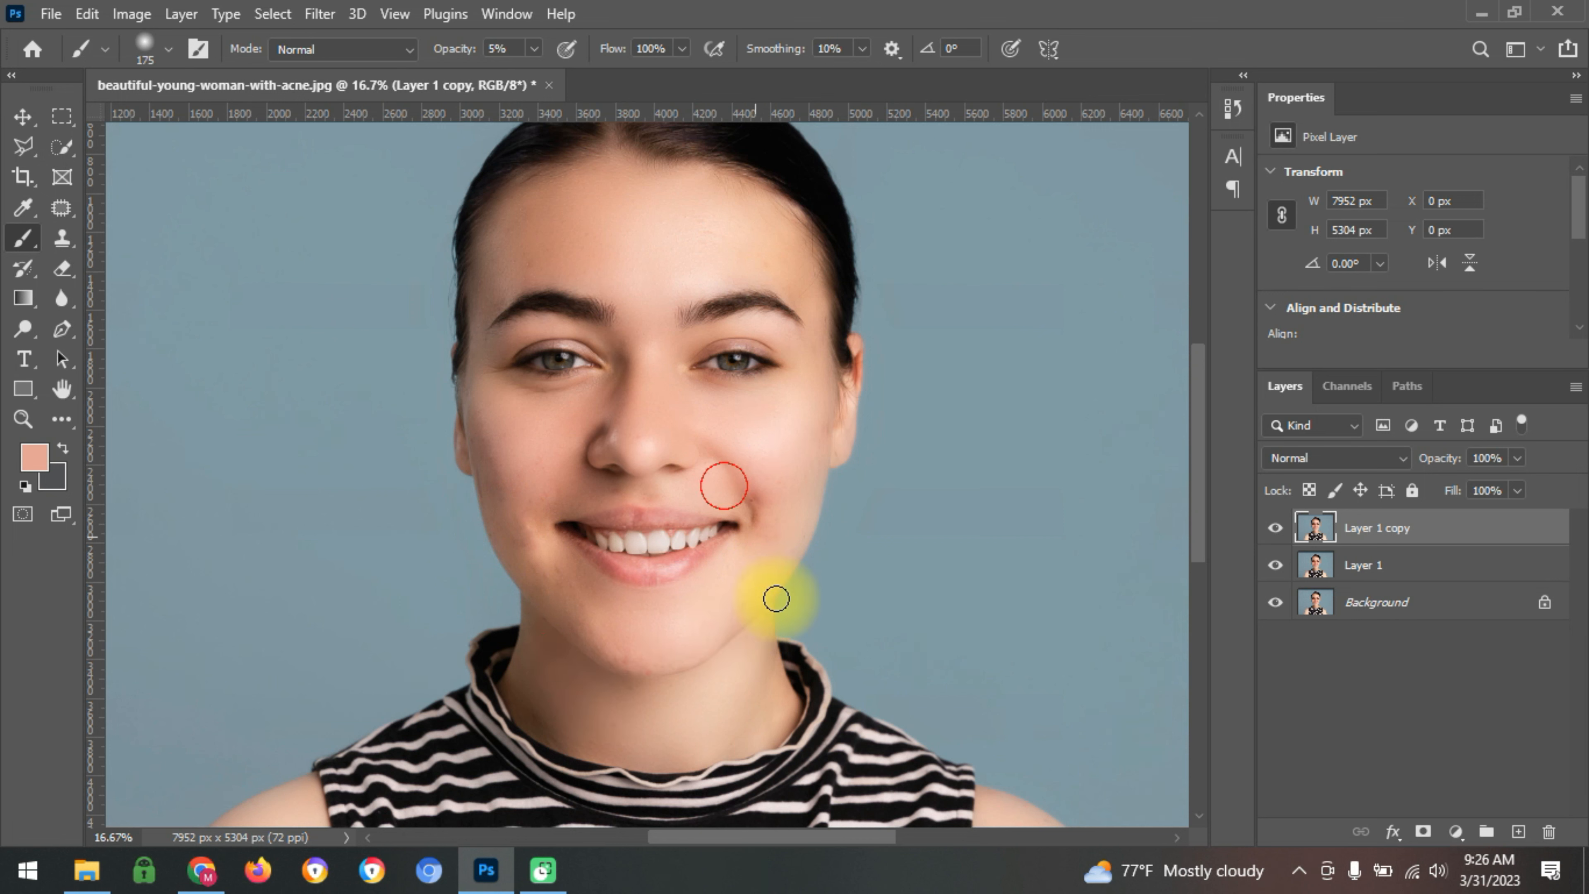
# - Hide and reshow both retouched layers to compare the finished skin with the untouched Background
pyautogui.click(1277, 531)
pyautogui.click(1276, 531)
pyautogui.moveTo(1276, 531); pyautogui.dragTo(1276, 565)
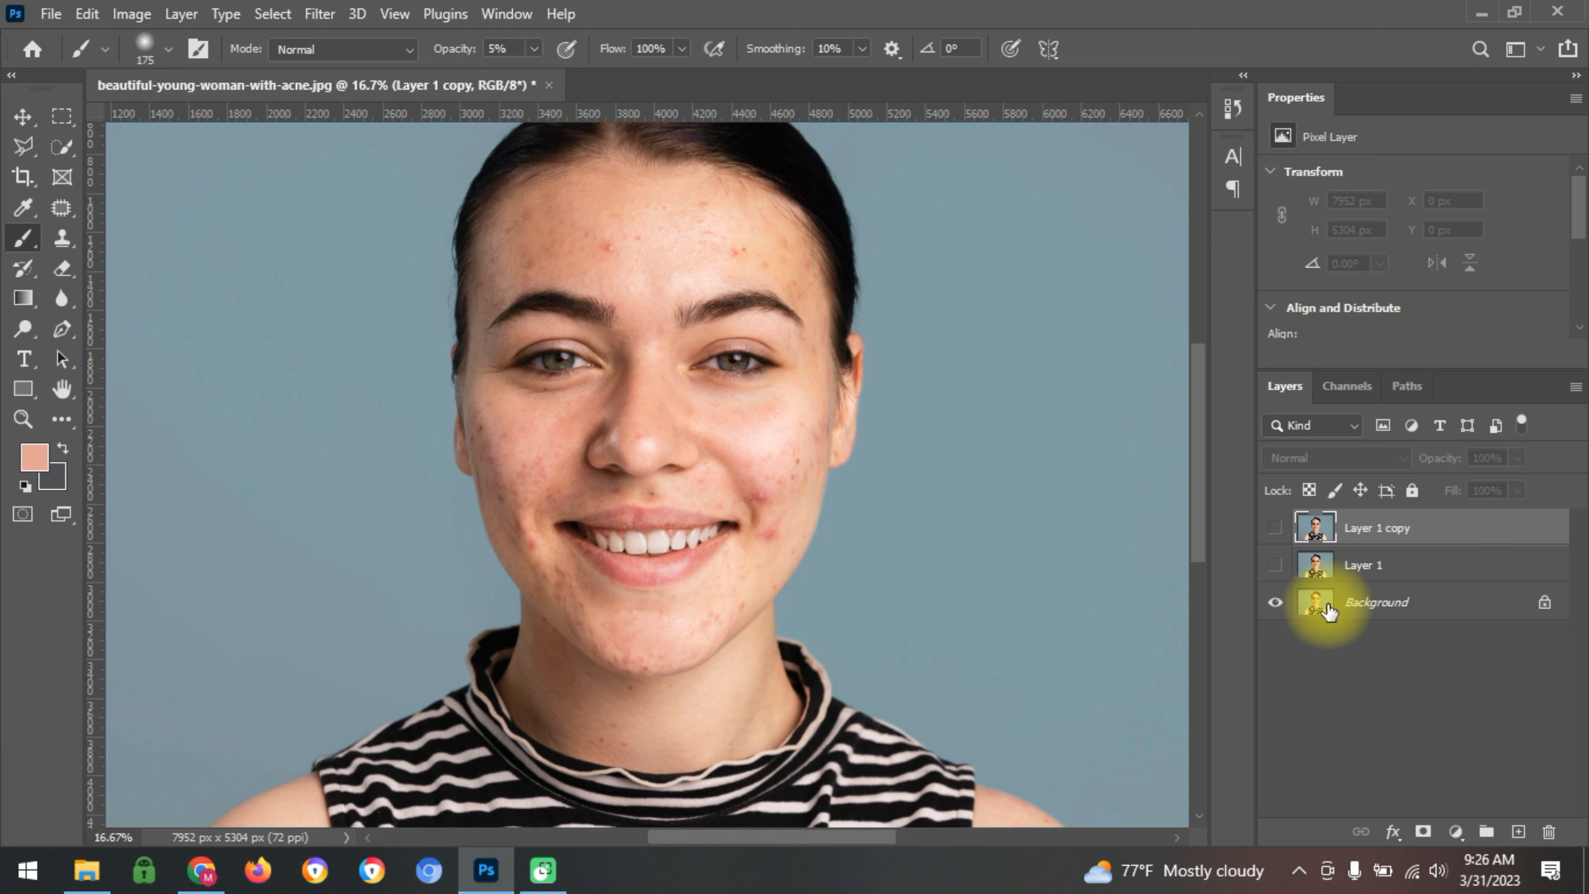
pyautogui.click(1274, 567)
pyautogui.click(1277, 531)
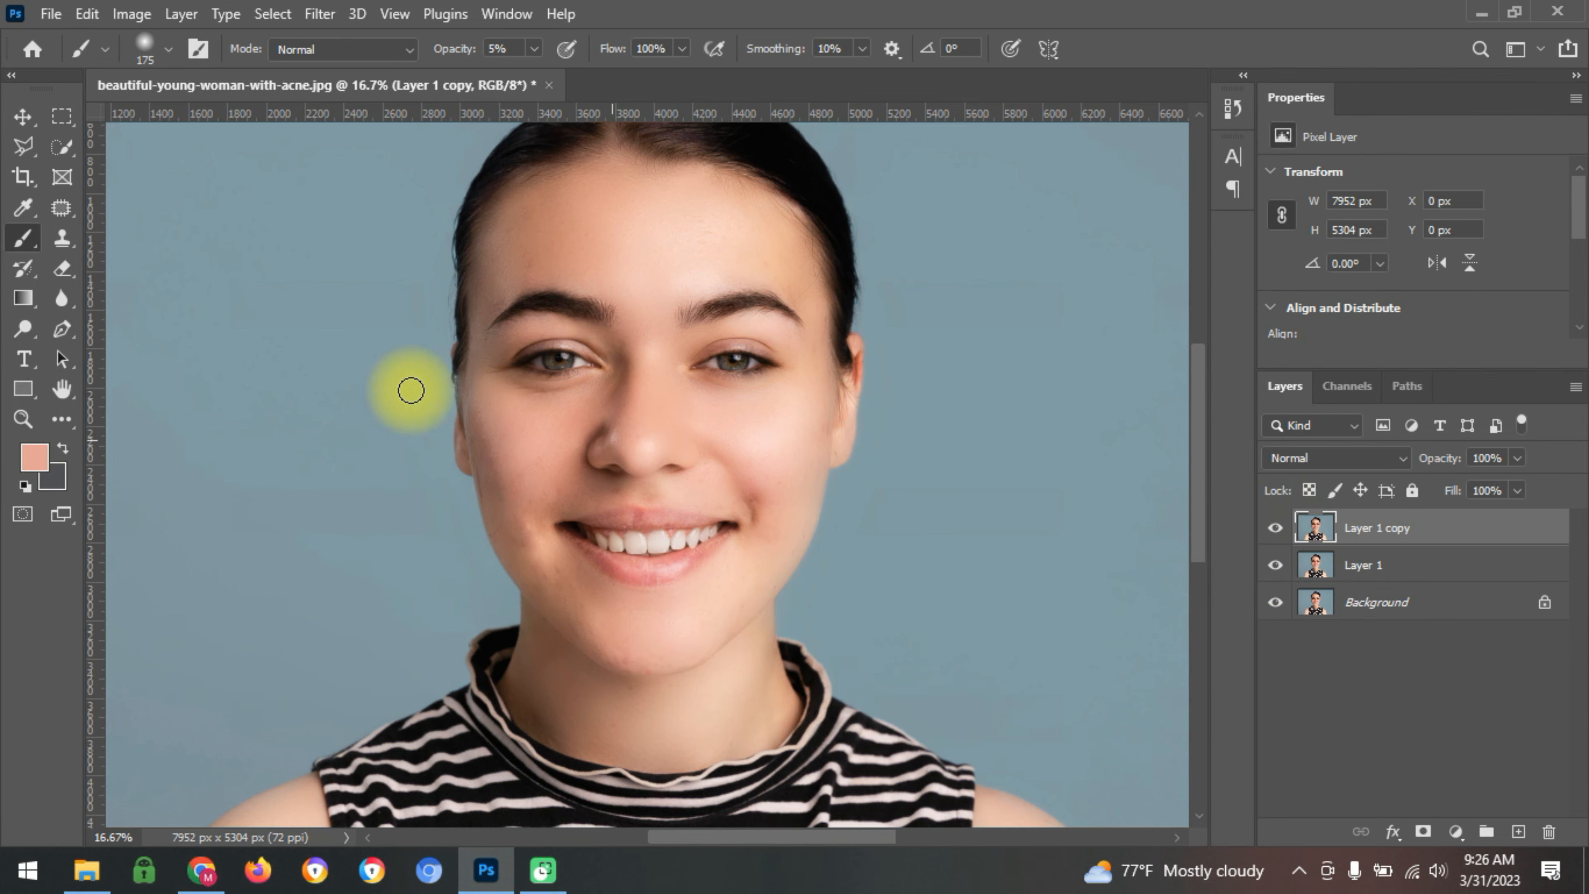
# - Save a JPEG copy named "beautiful-young-woman-with-acne copy" at quality 12 with the Baseline ("Standard") format
pyautogui.hotkey('ctrl', 'alt', 's')
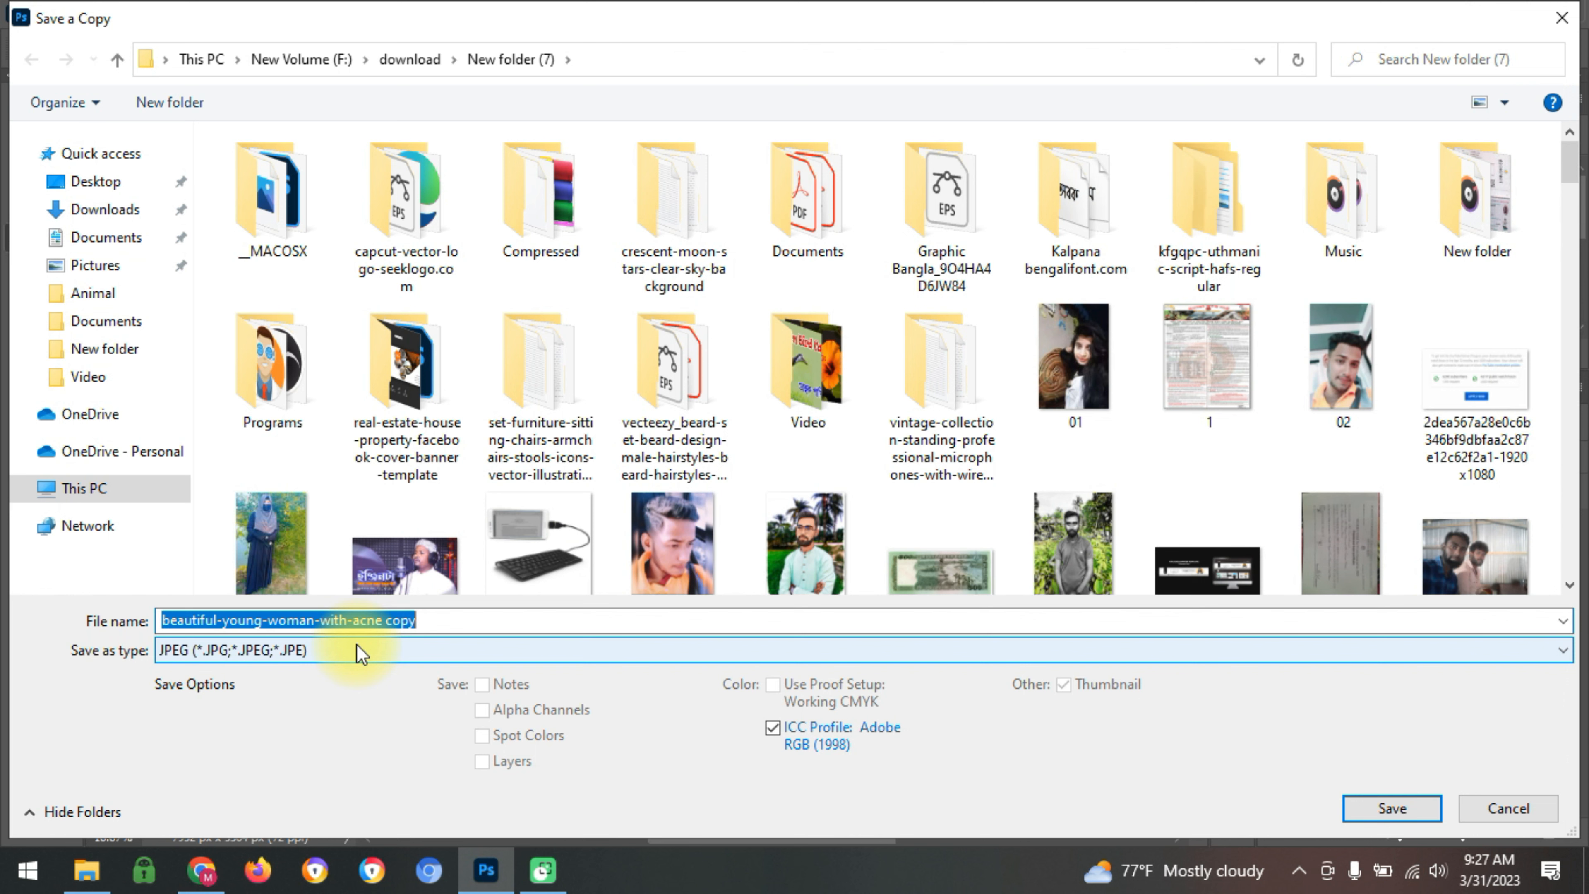
pyautogui.click(1392, 809)
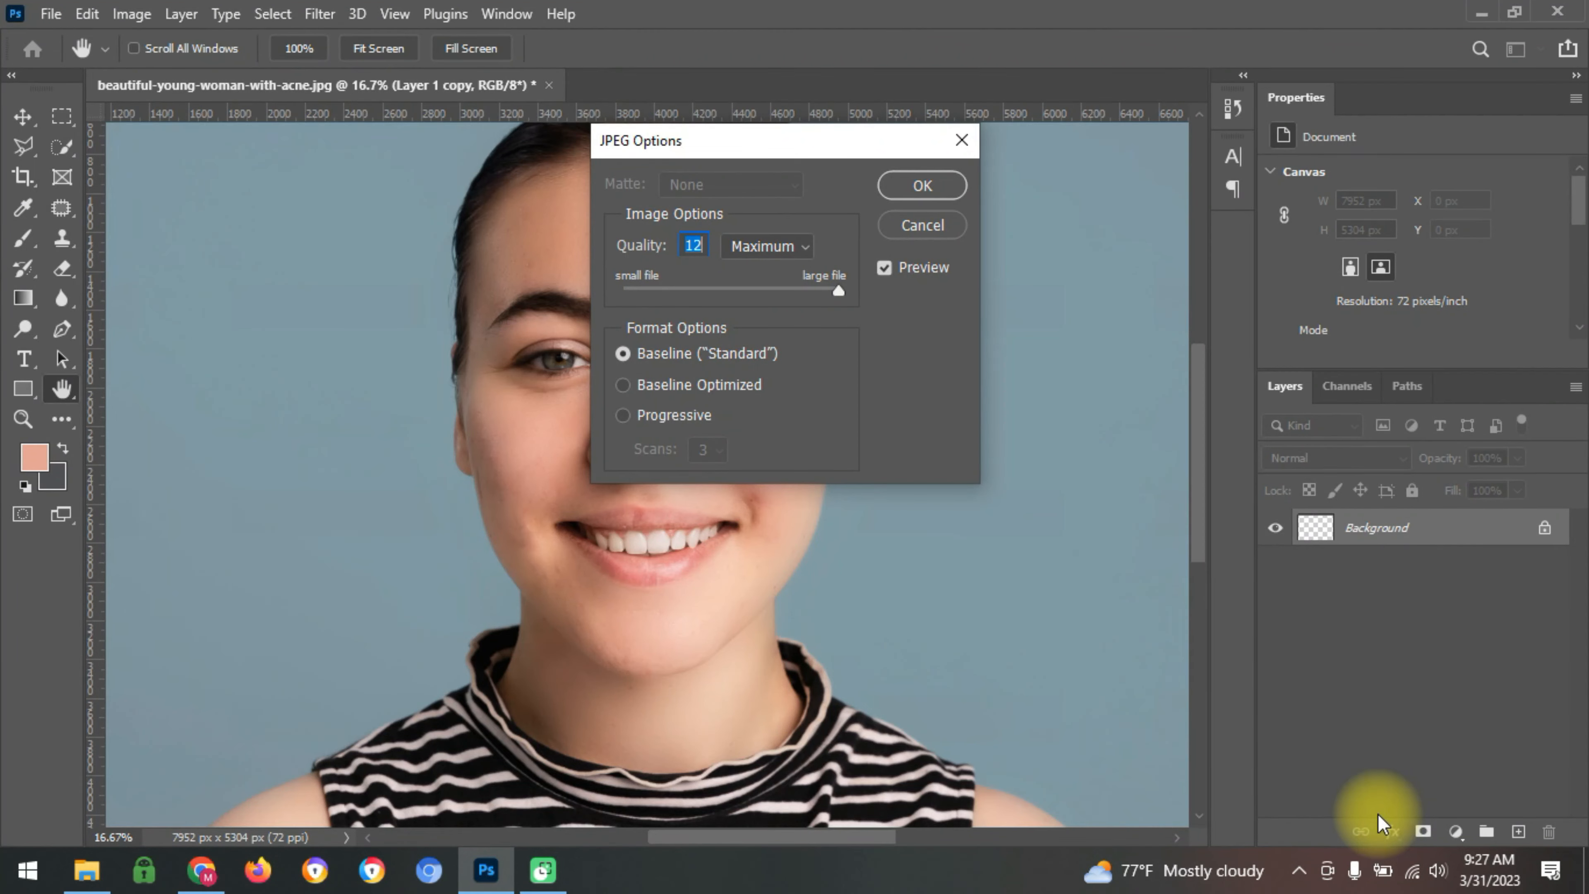
pyautogui.click(924, 183)
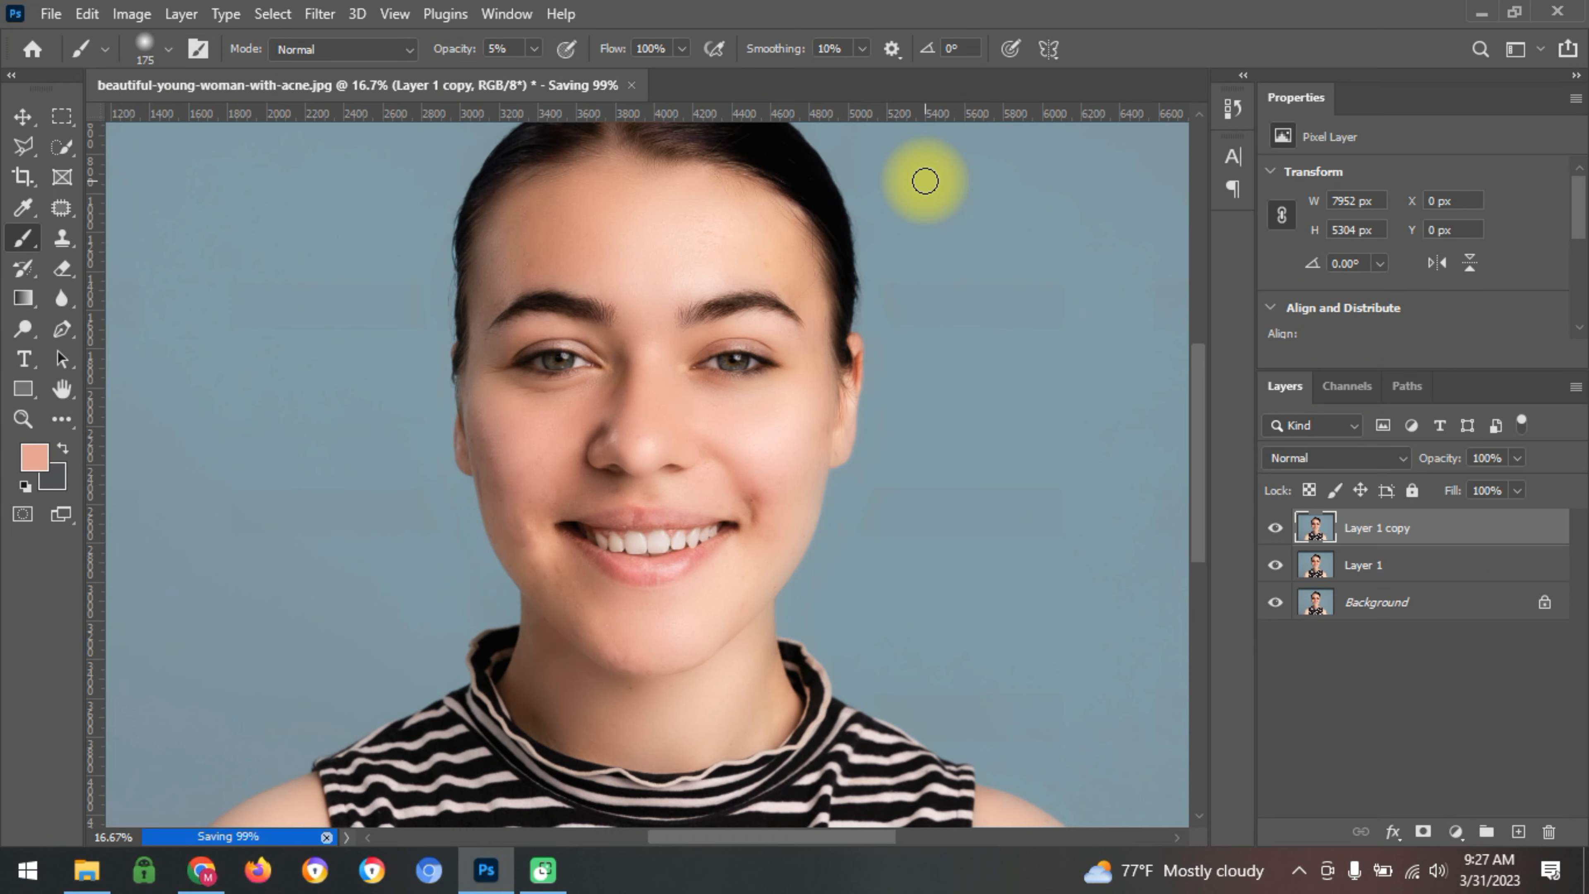